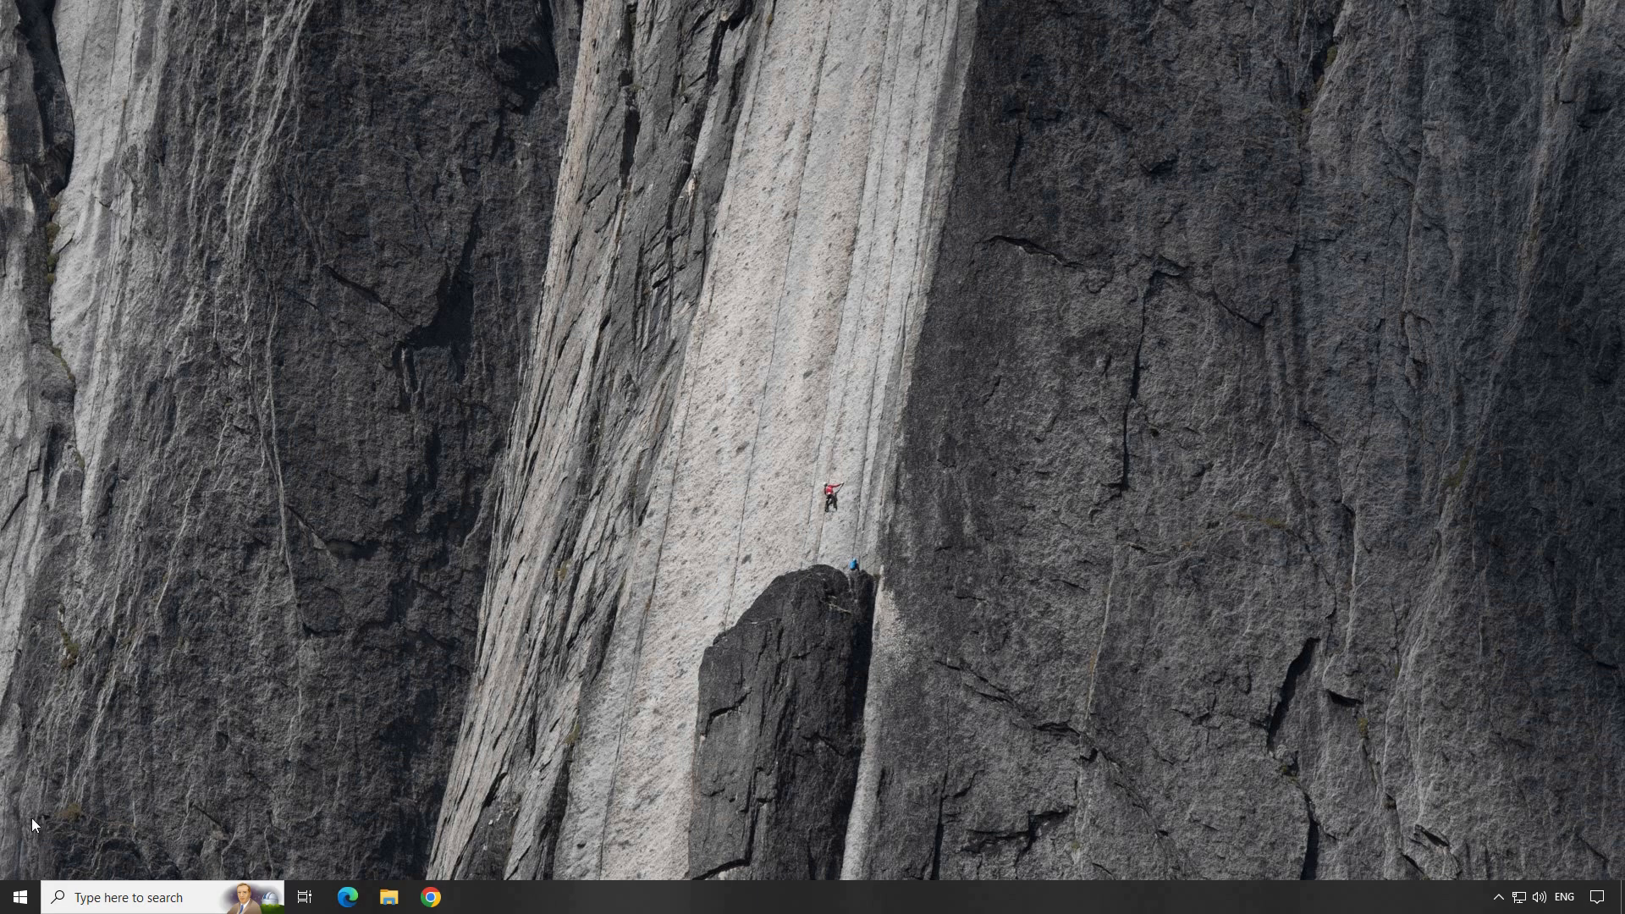
# - Open Oracle VirtualBox and begin creating a new virtual machine named Windows 11
pyautogui.click(18, 901)
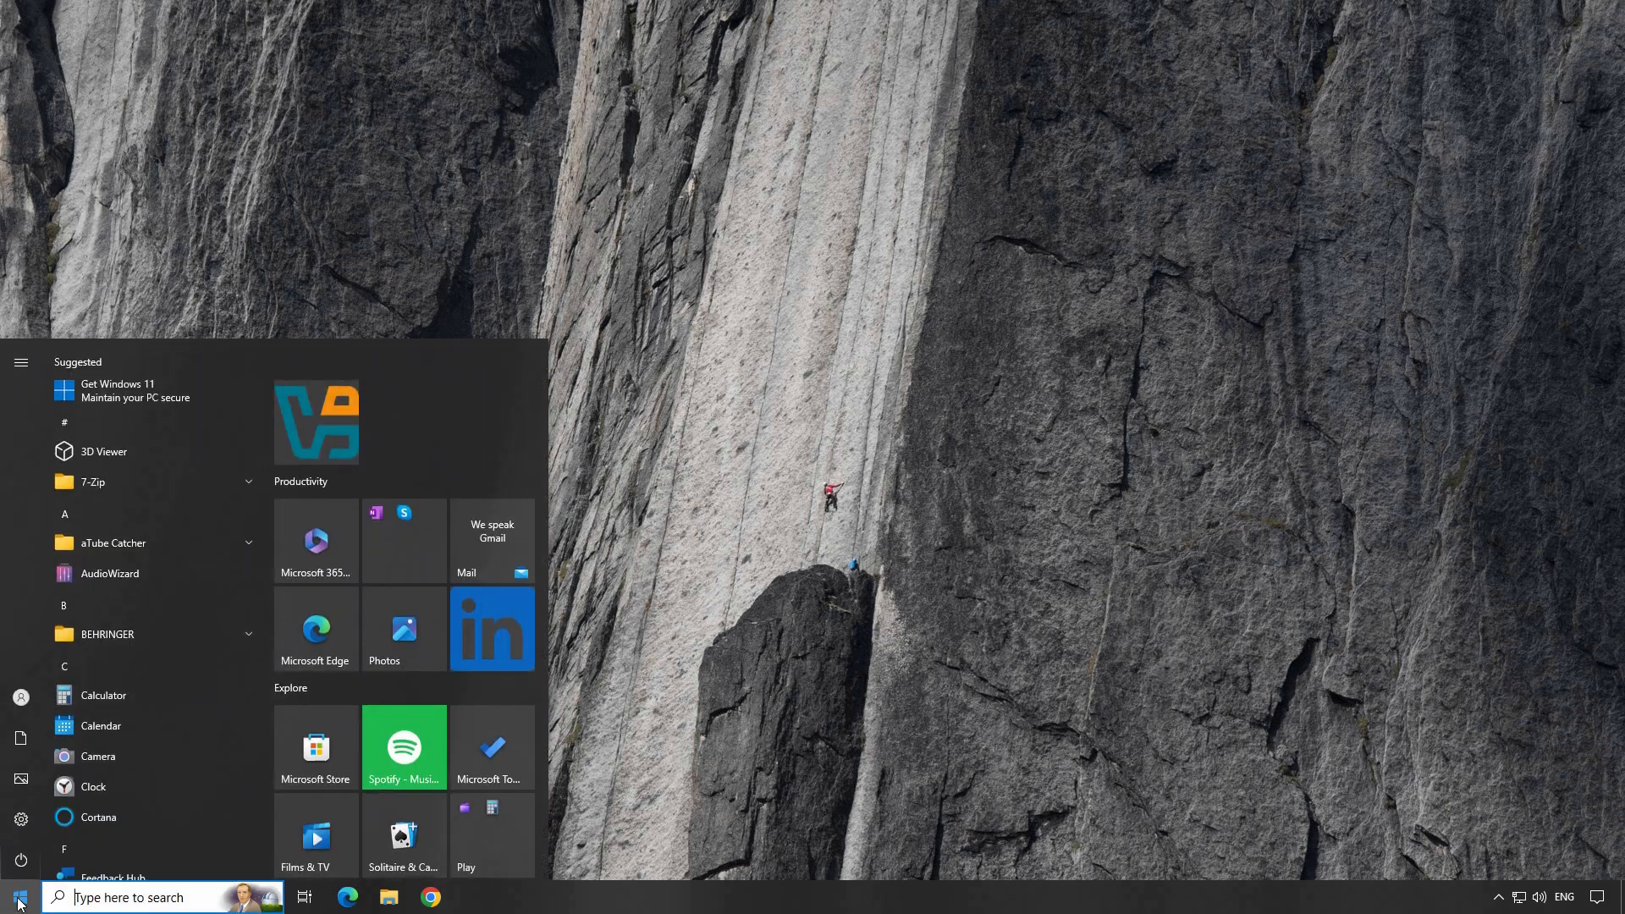
pyautogui.click(313, 428)
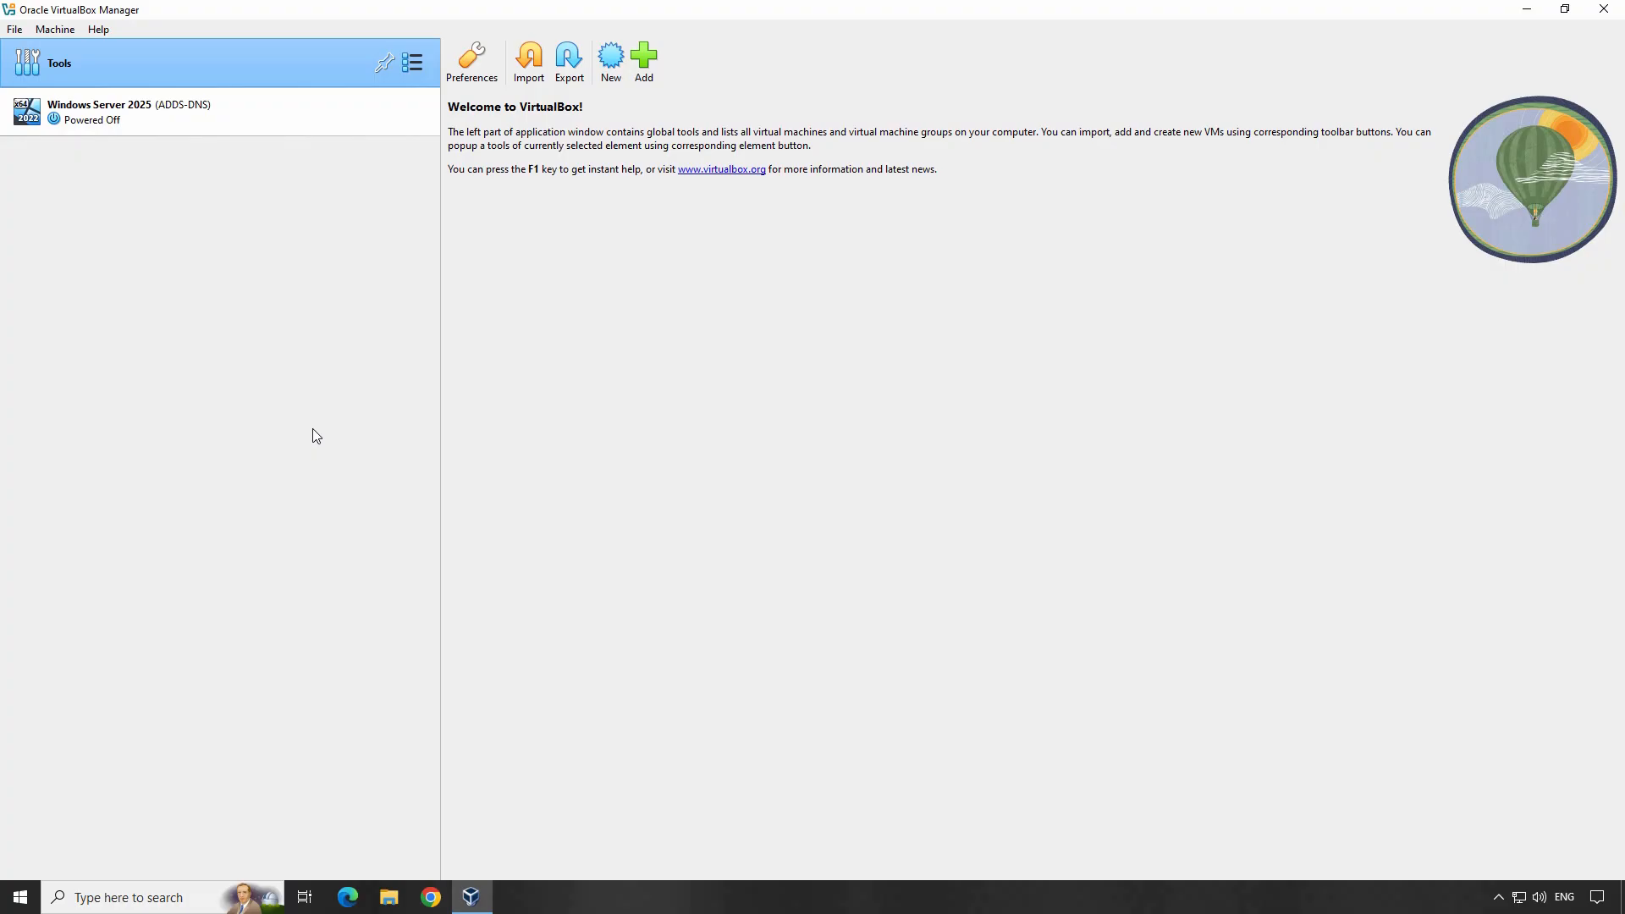
pyautogui.click(611, 57)
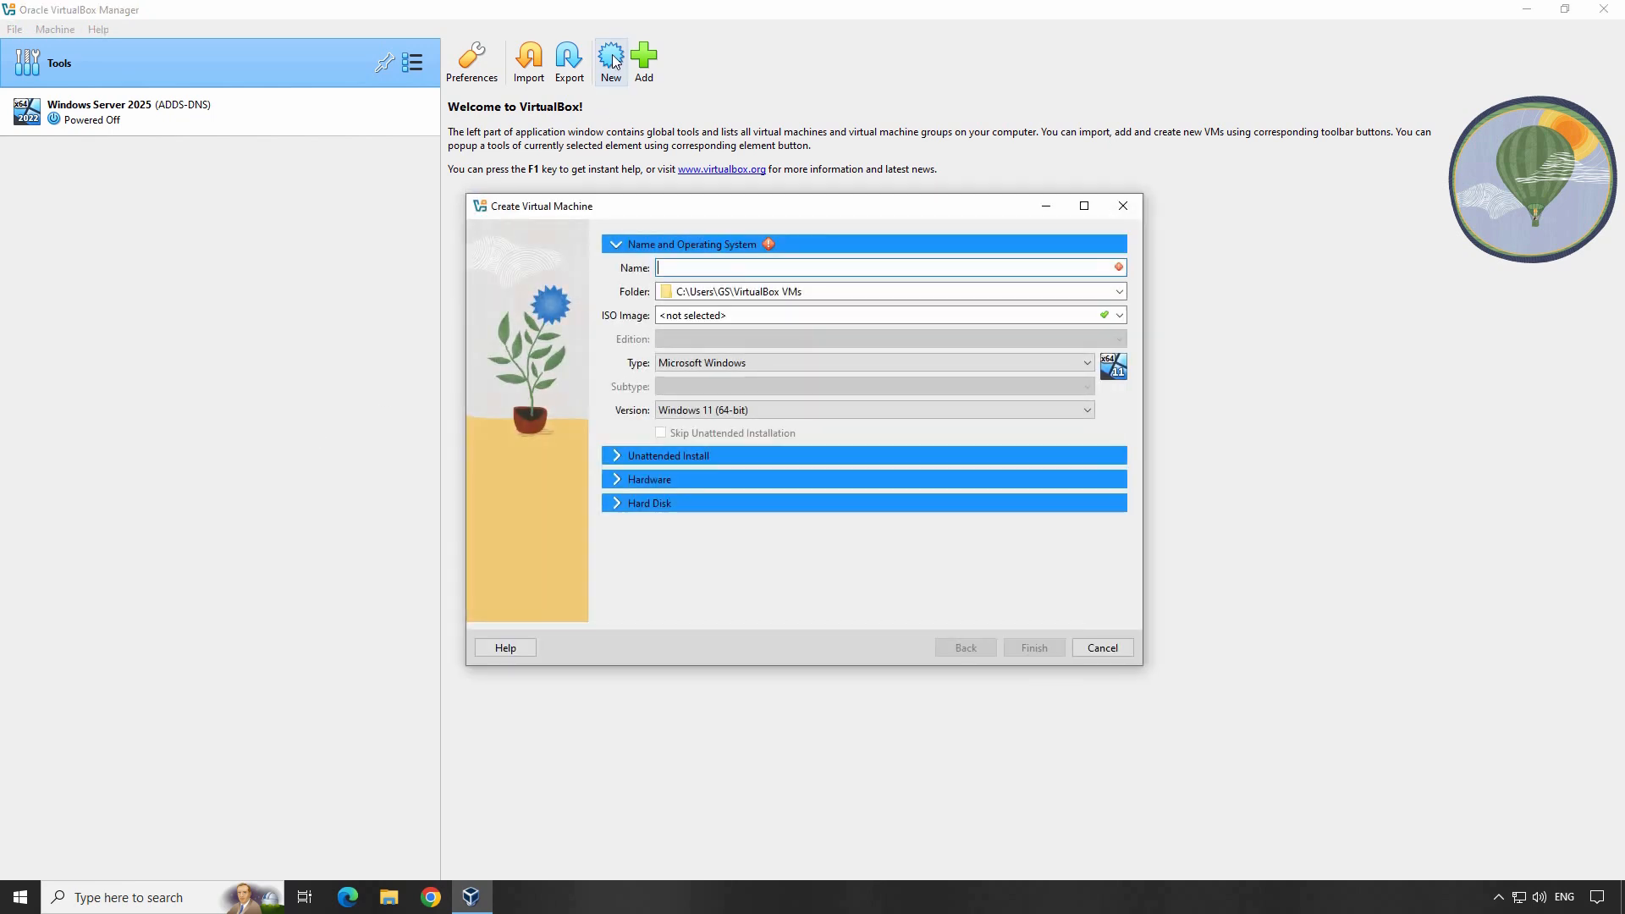
pyautogui.write('Windows 11')
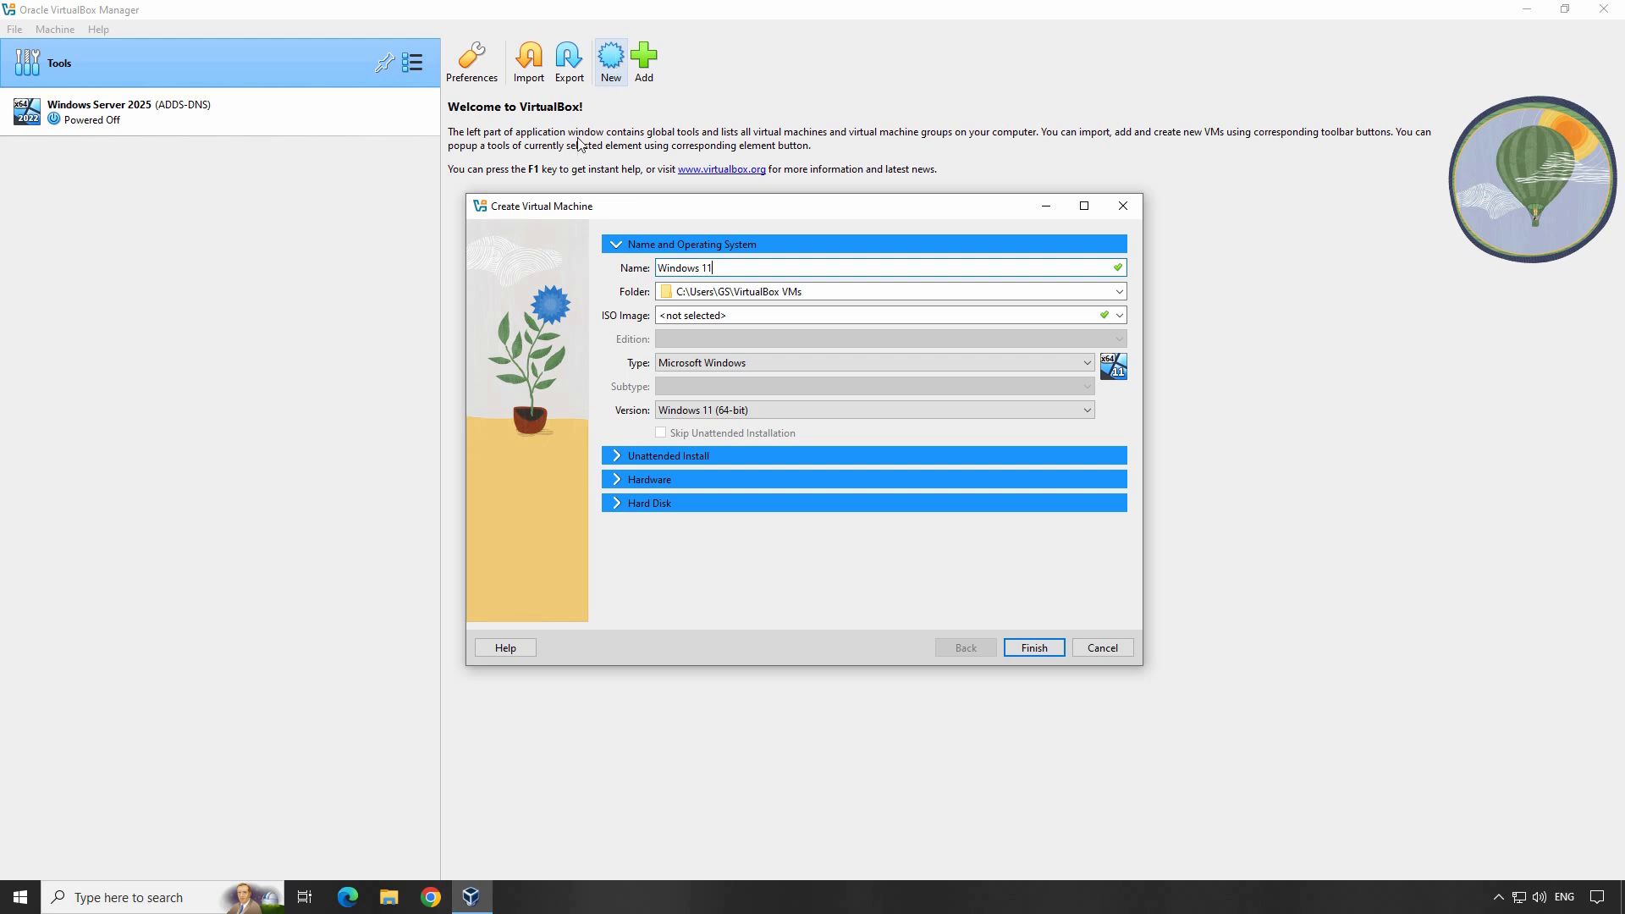
# - Give the new machine 4 processors and a 128 GB virtual hard disk, and finish creating it
pyautogui.click(620, 481)
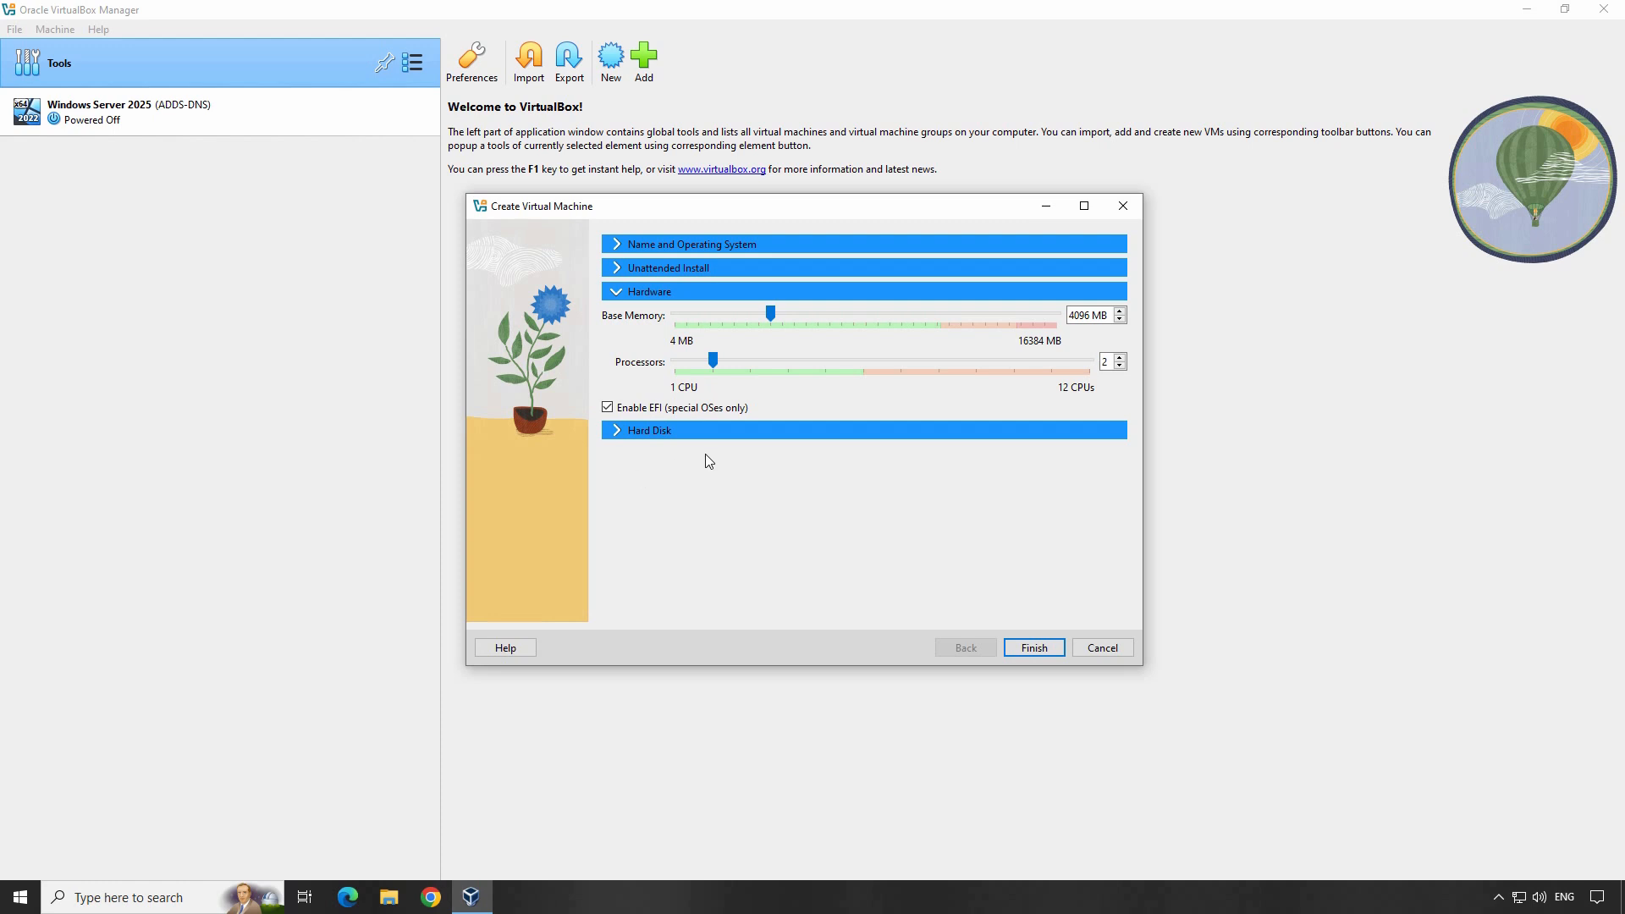
pyautogui.click(794, 363)
pyautogui.click(620, 434)
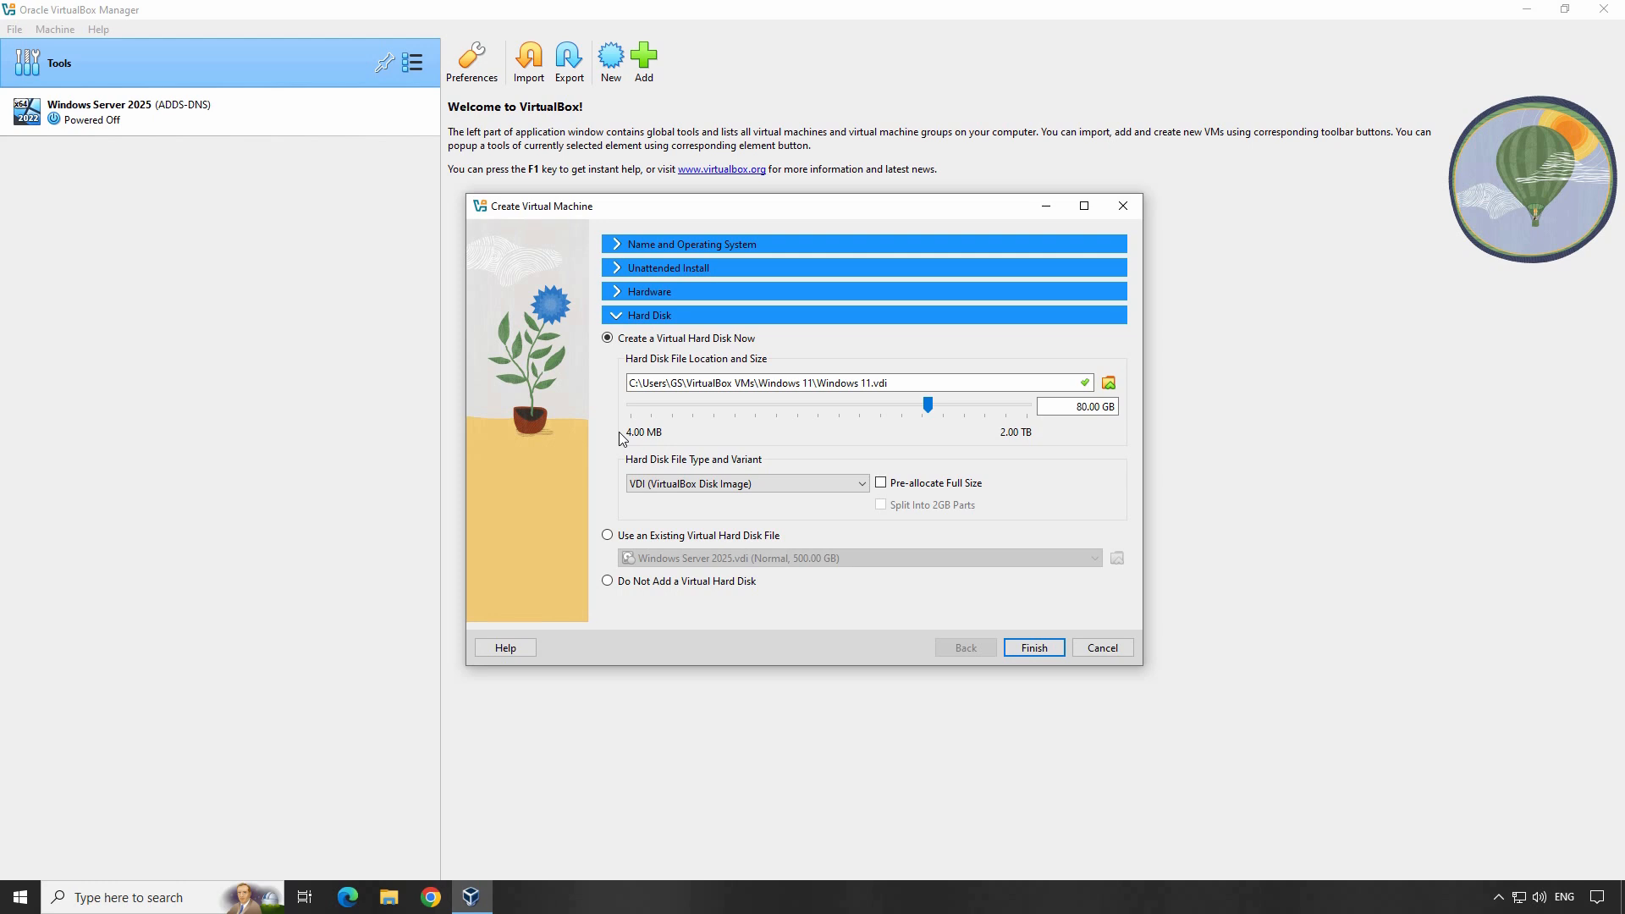
pyautogui.doubleClick(1087, 406)
pyautogui.write('128')
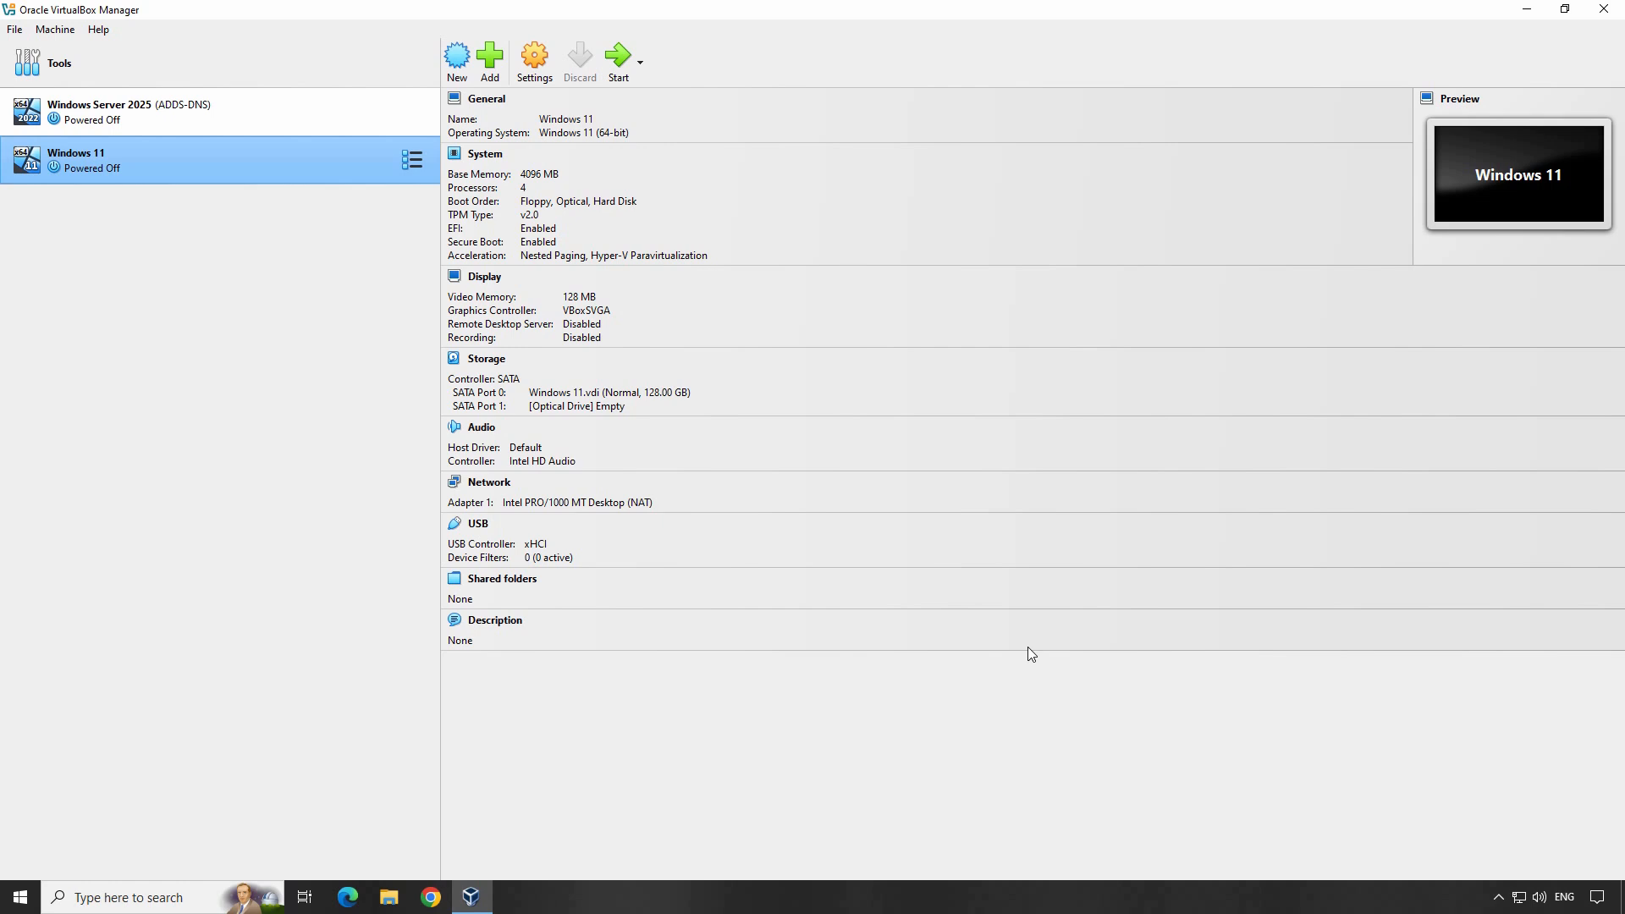
# - Attach the 26100.1742.240906-0331.ge_release_svc_refresh_CLIENT_LTSC_EVAL_x64FRE_en-us disc image to the Windows 11 machine's empty optical drive and save the settings
pyautogui.click(538, 64)
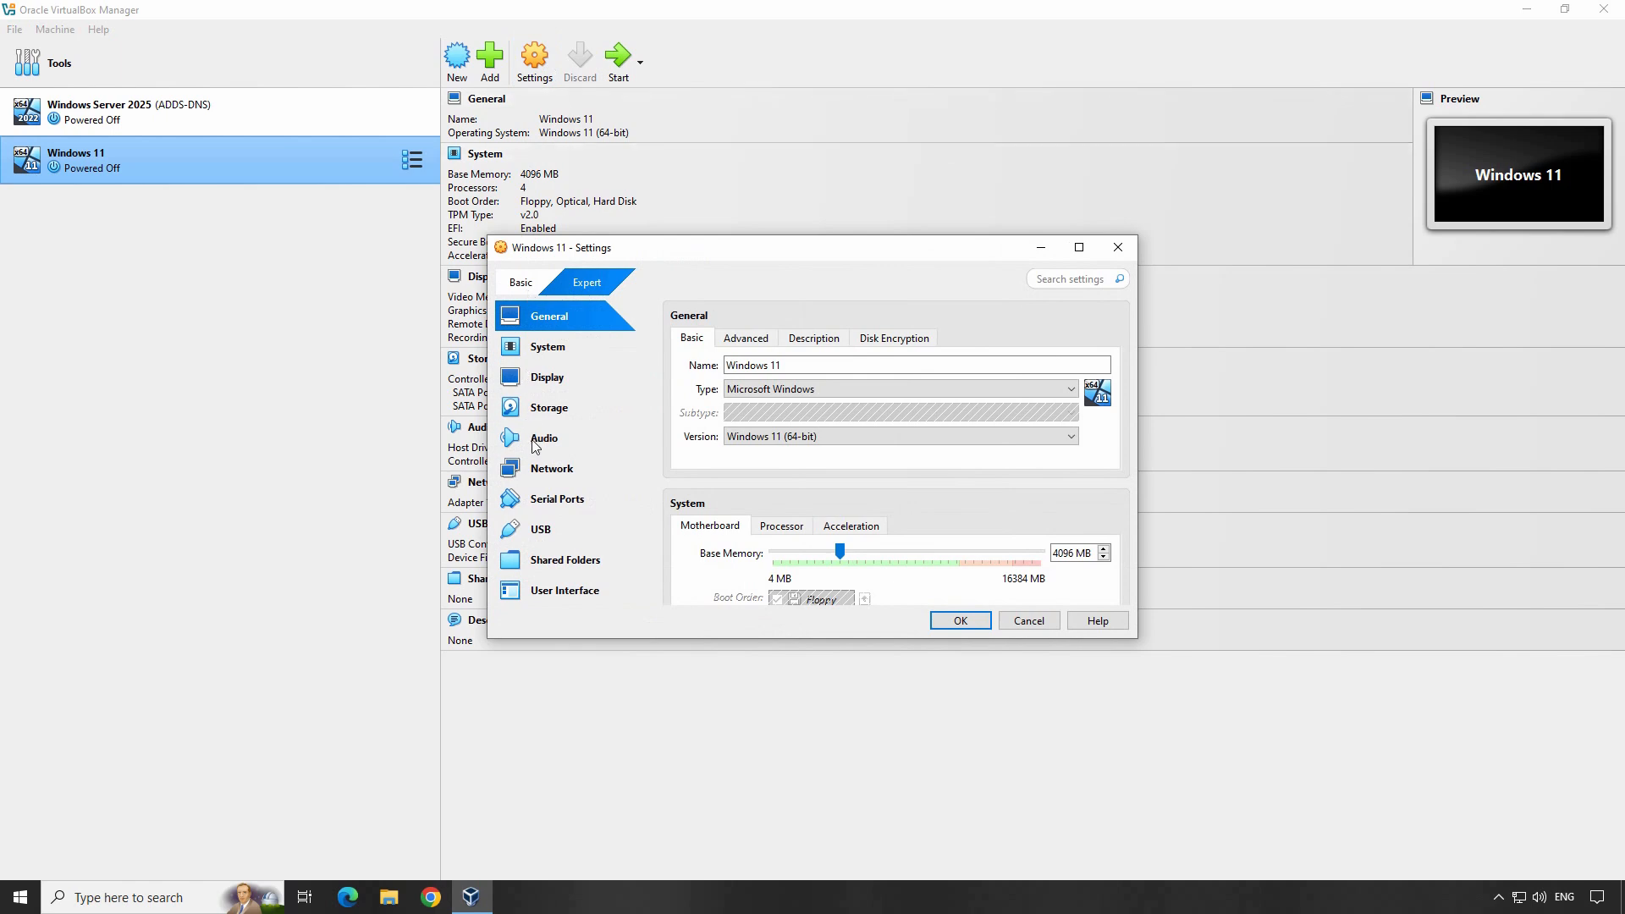
pyautogui.click(547, 415)
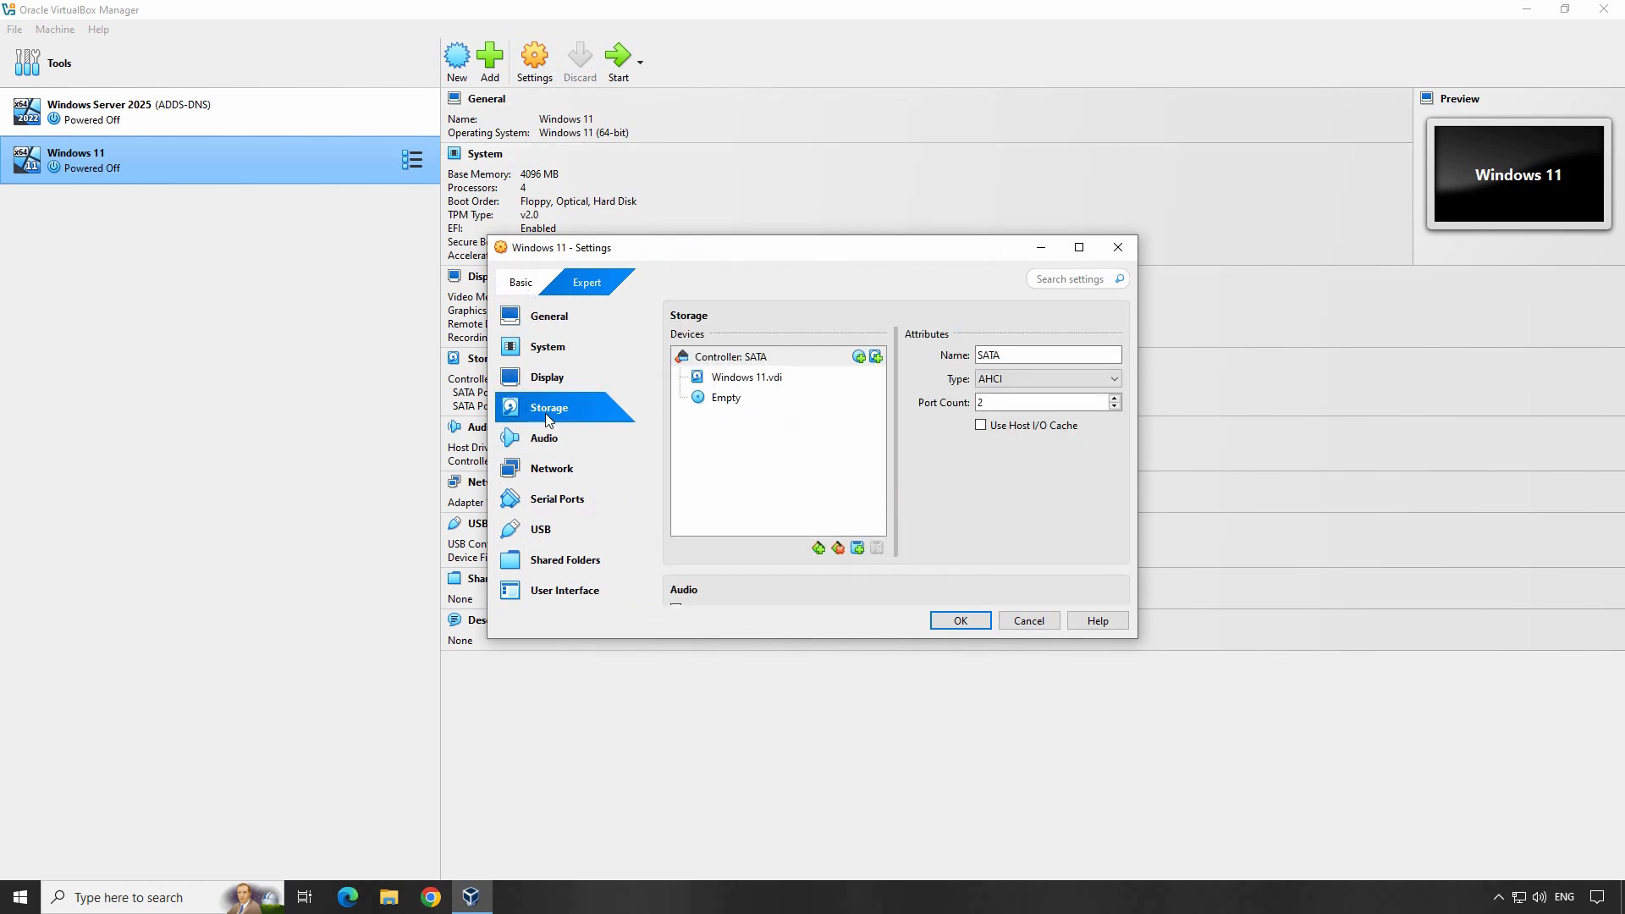
pyautogui.click(730, 403)
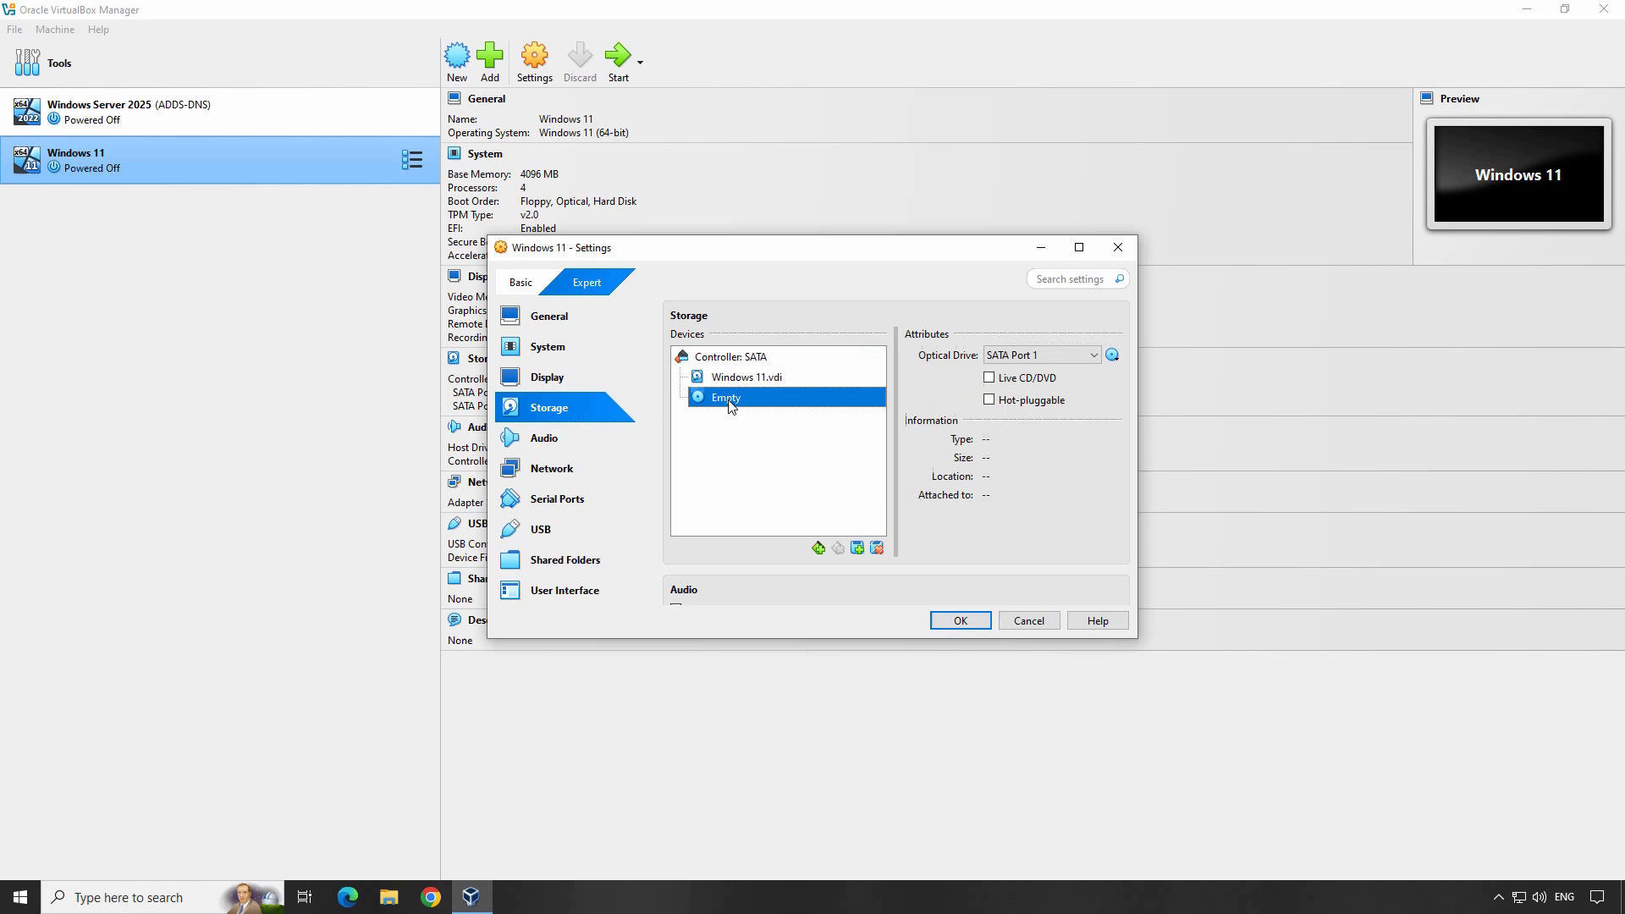
pyautogui.click(1113, 356)
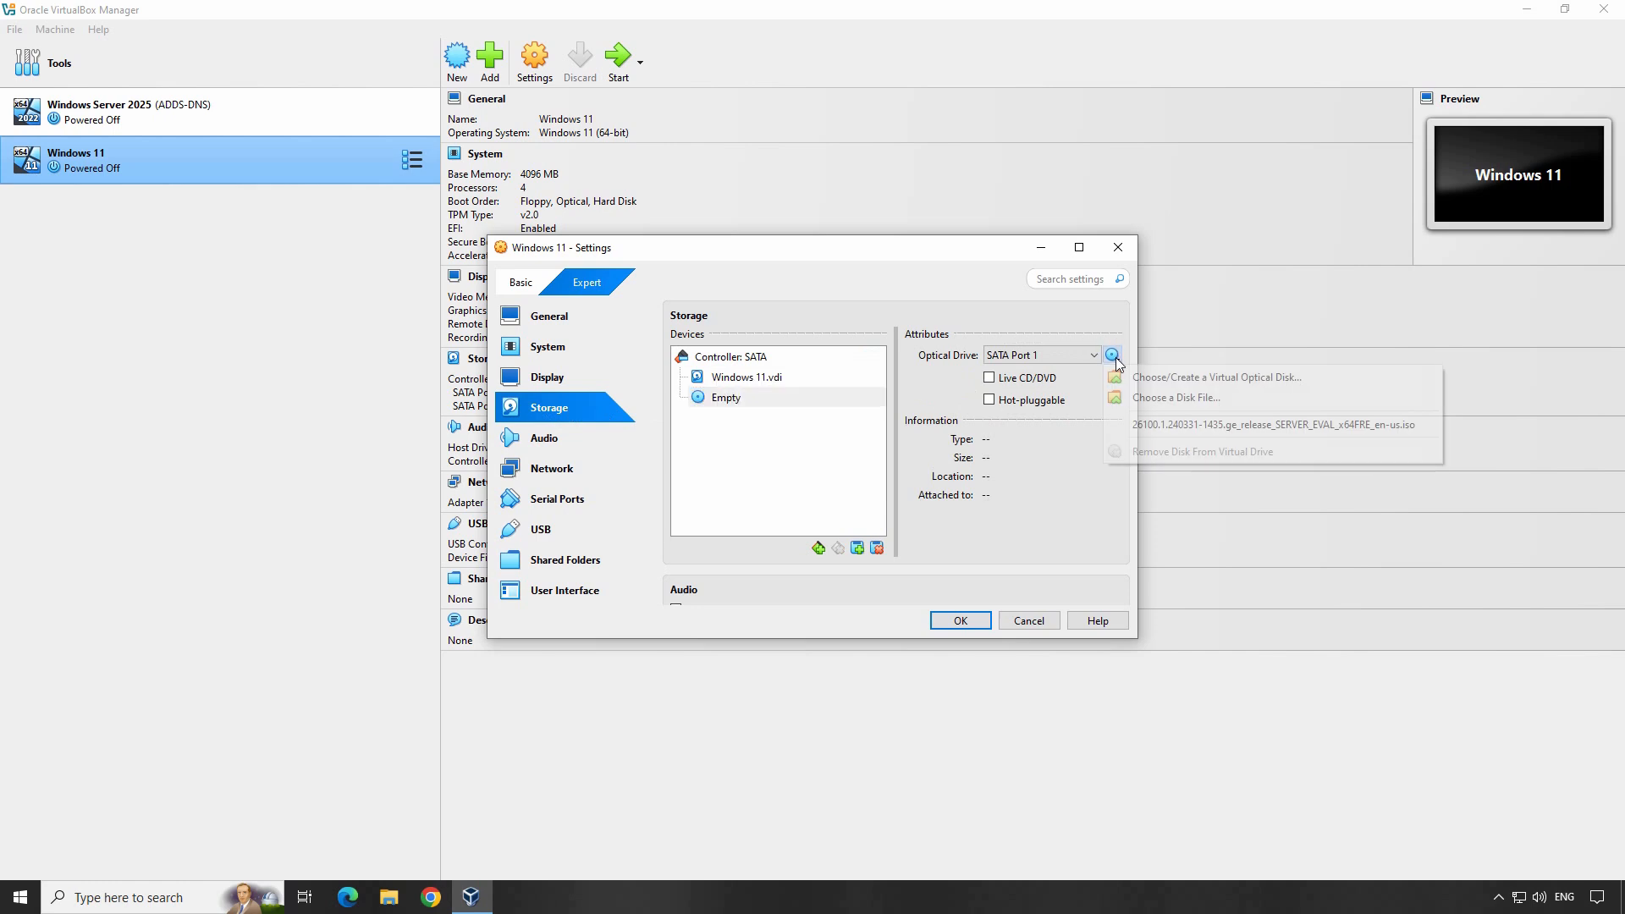
pyautogui.click(1149, 403)
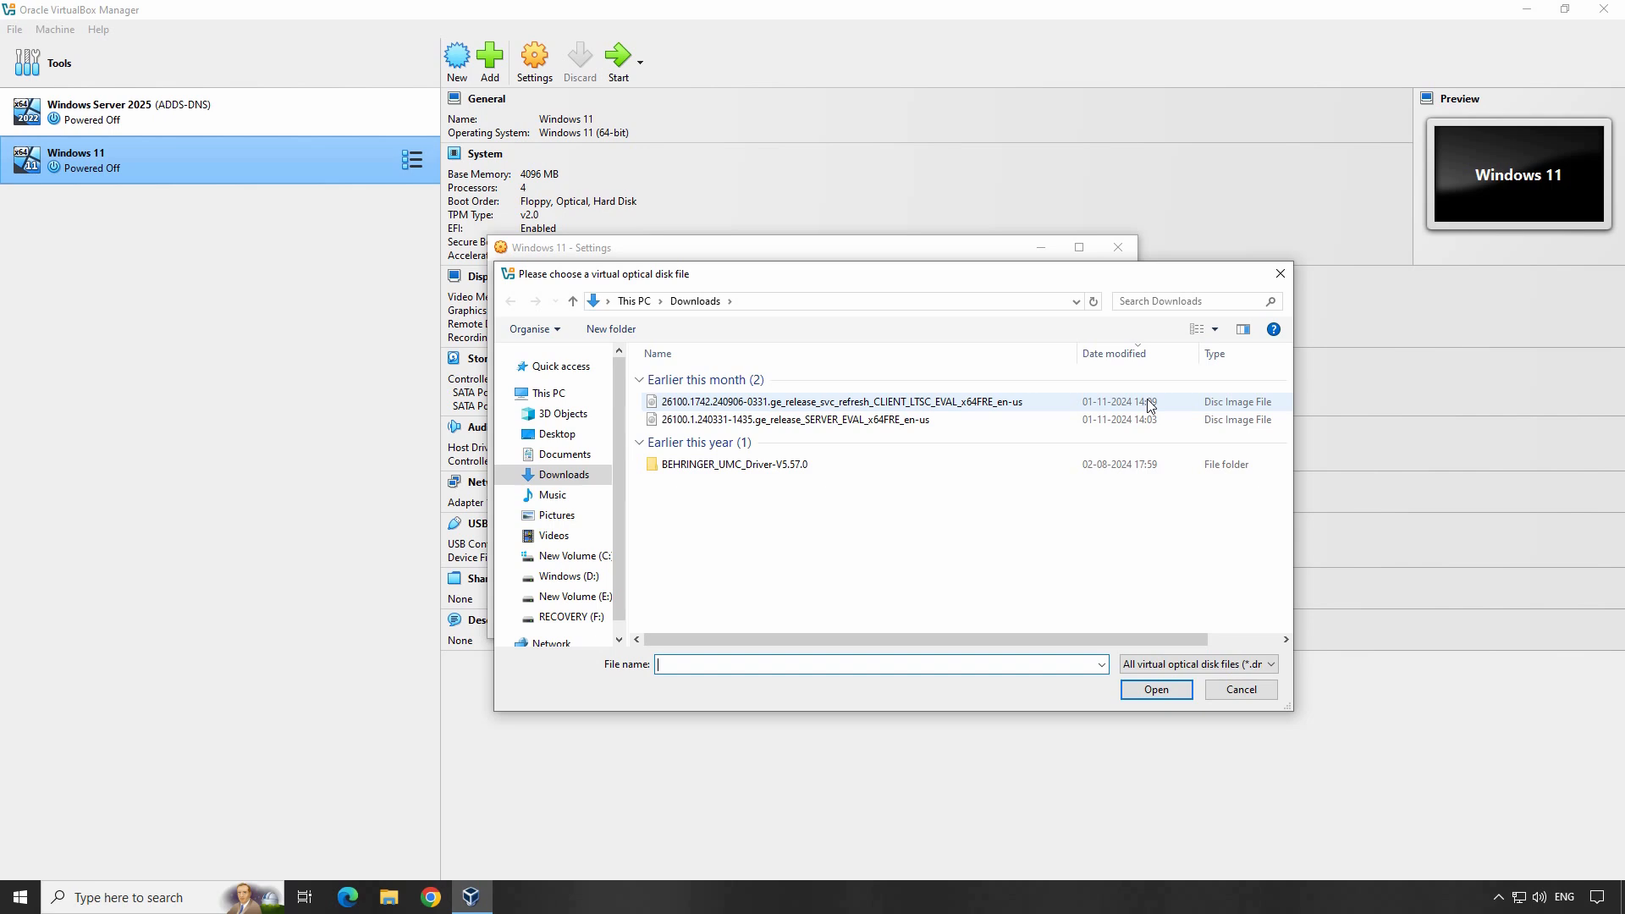
pyautogui.click(716, 403)
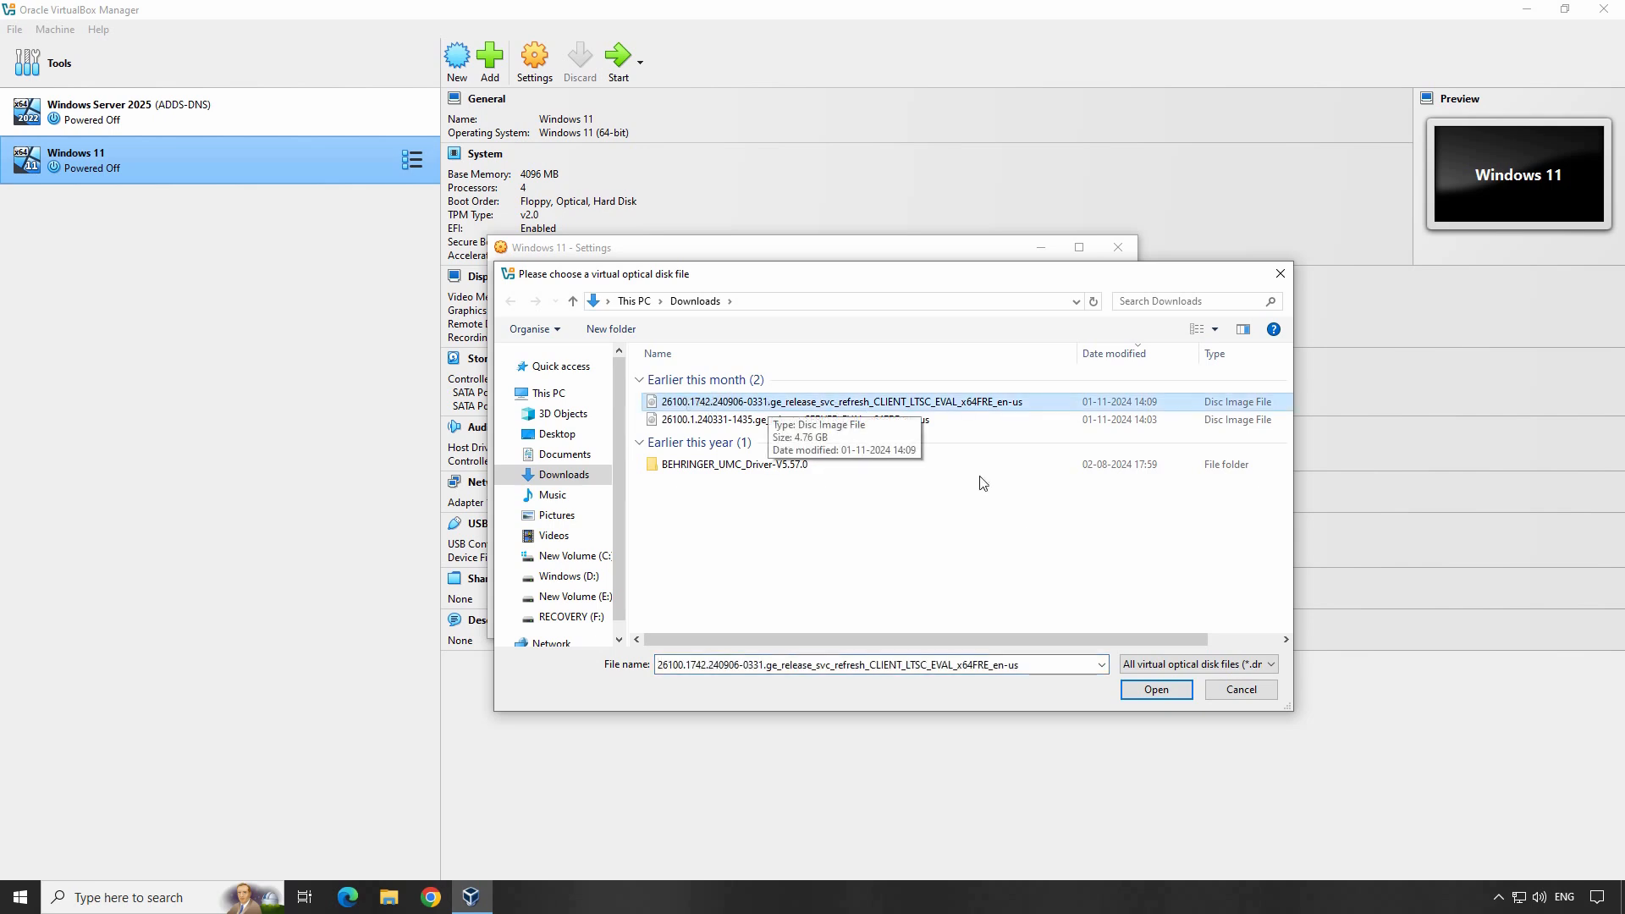
pyautogui.click(1152, 687)
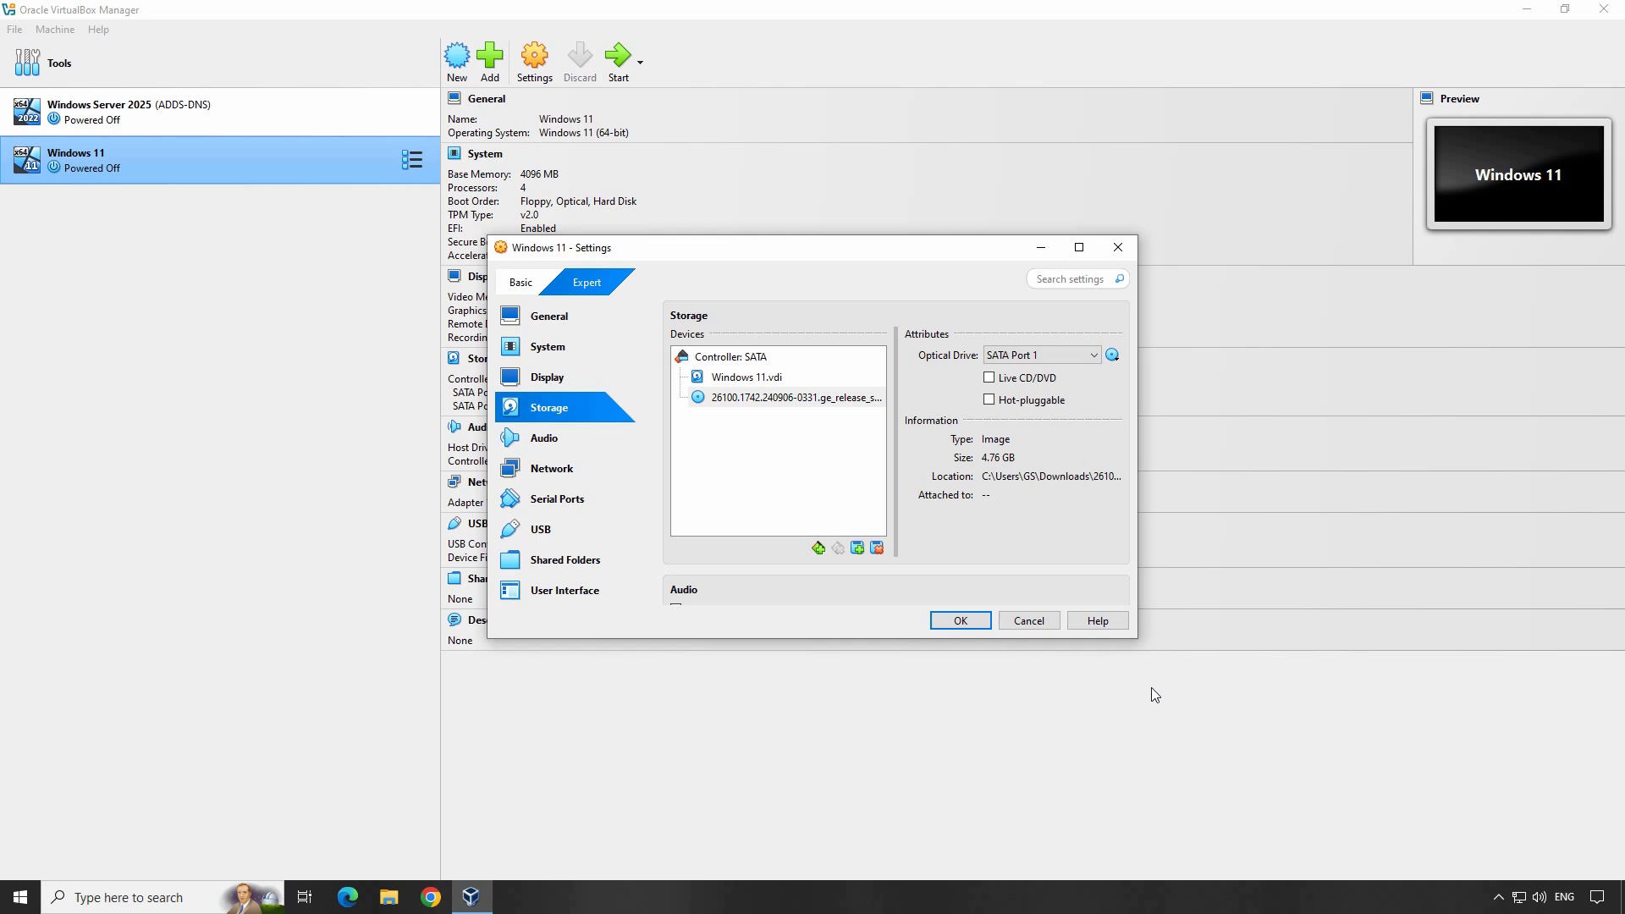
pyautogui.click(960, 622)
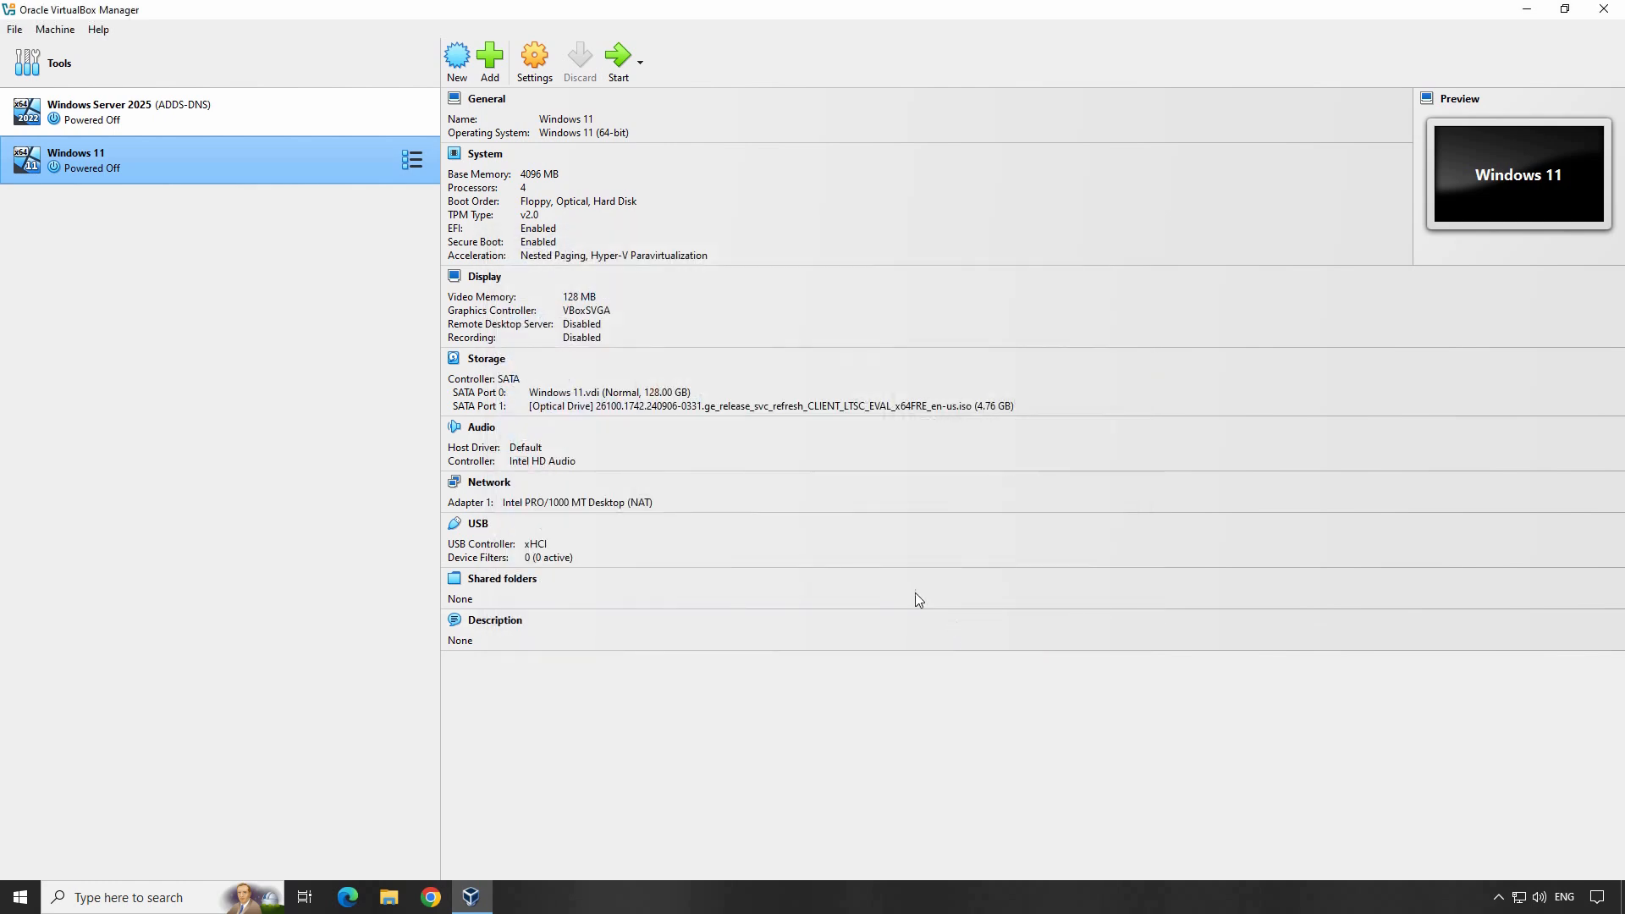
# - Start the Windows 11 virtual machine, maximize its window and boot it from the installation disc
pyautogui.click(617, 57)
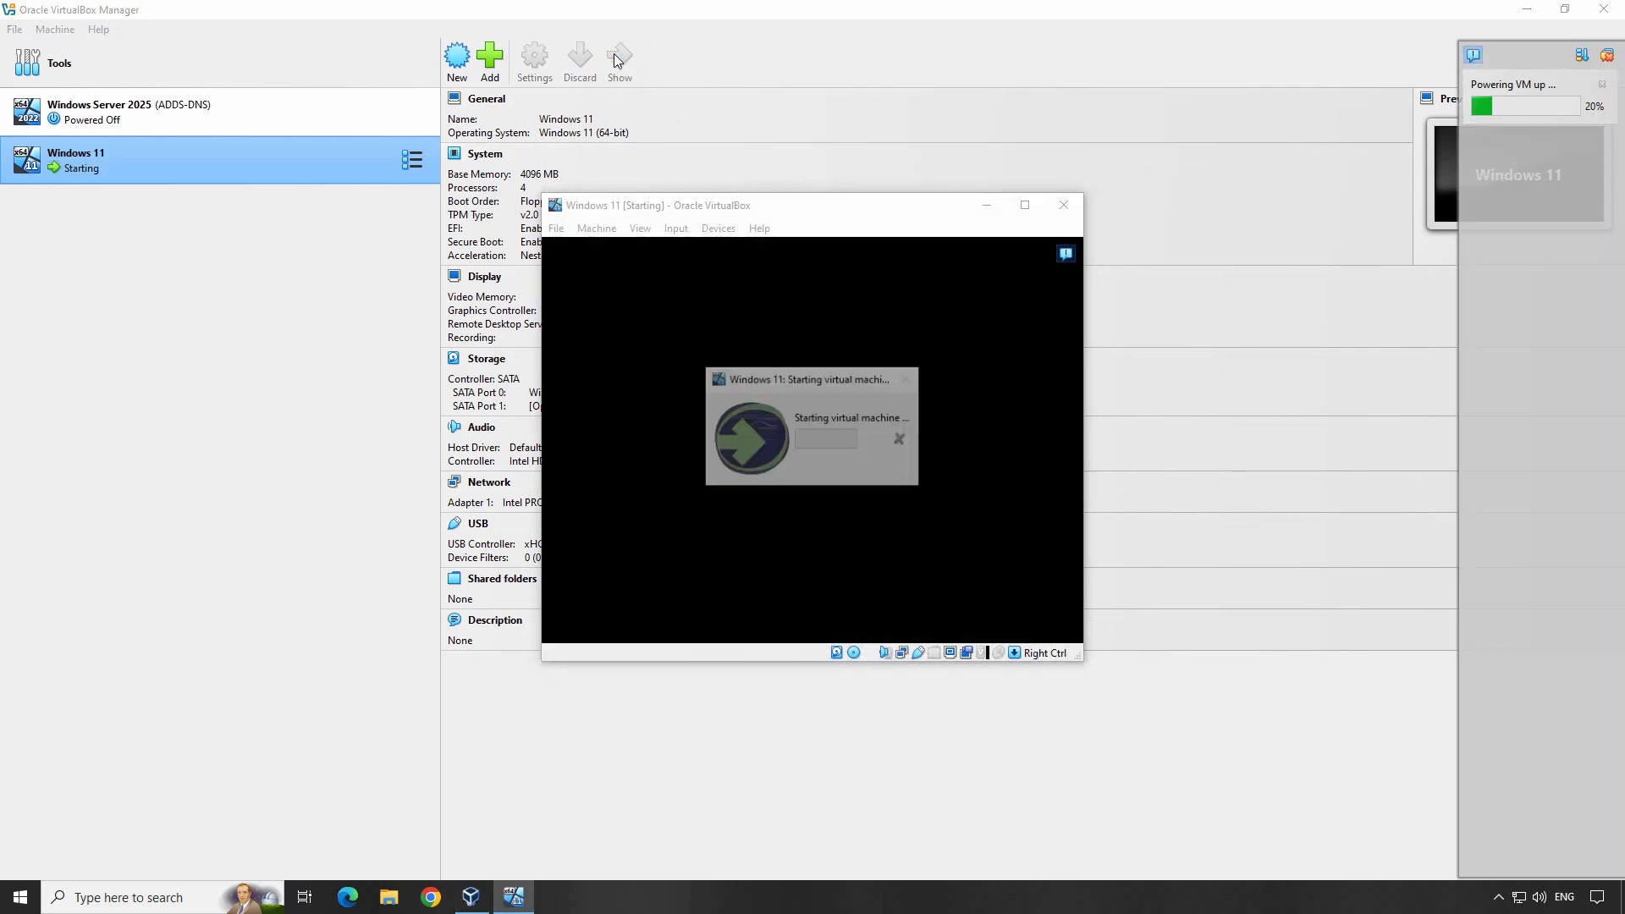
pyautogui.click(1025, 206)
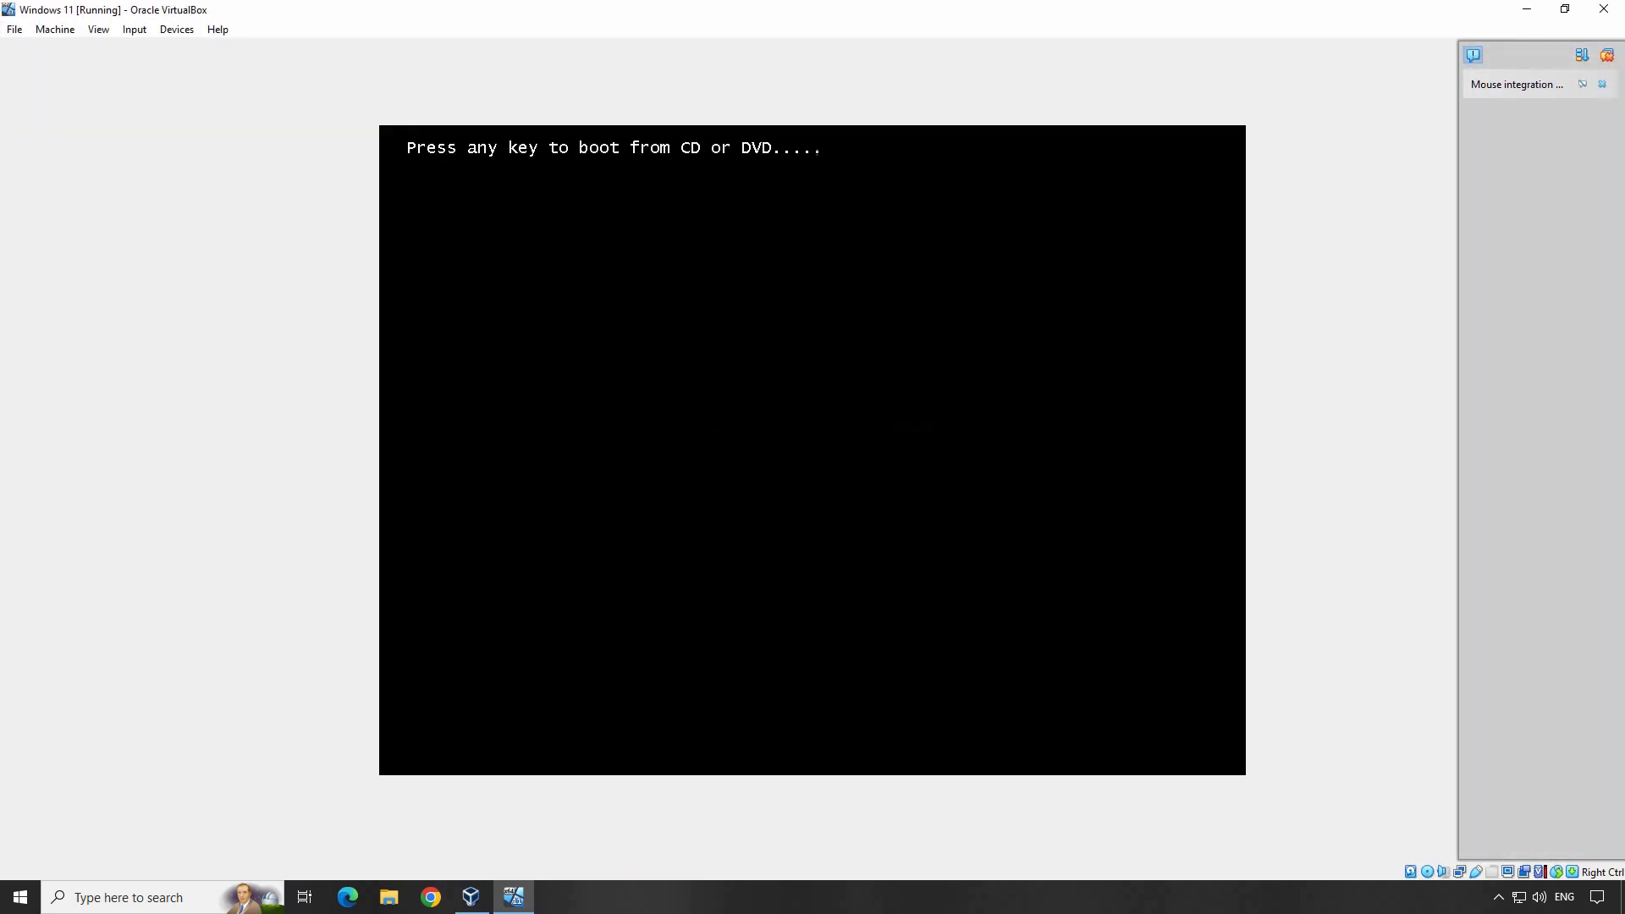
pyautogui.press('Return')
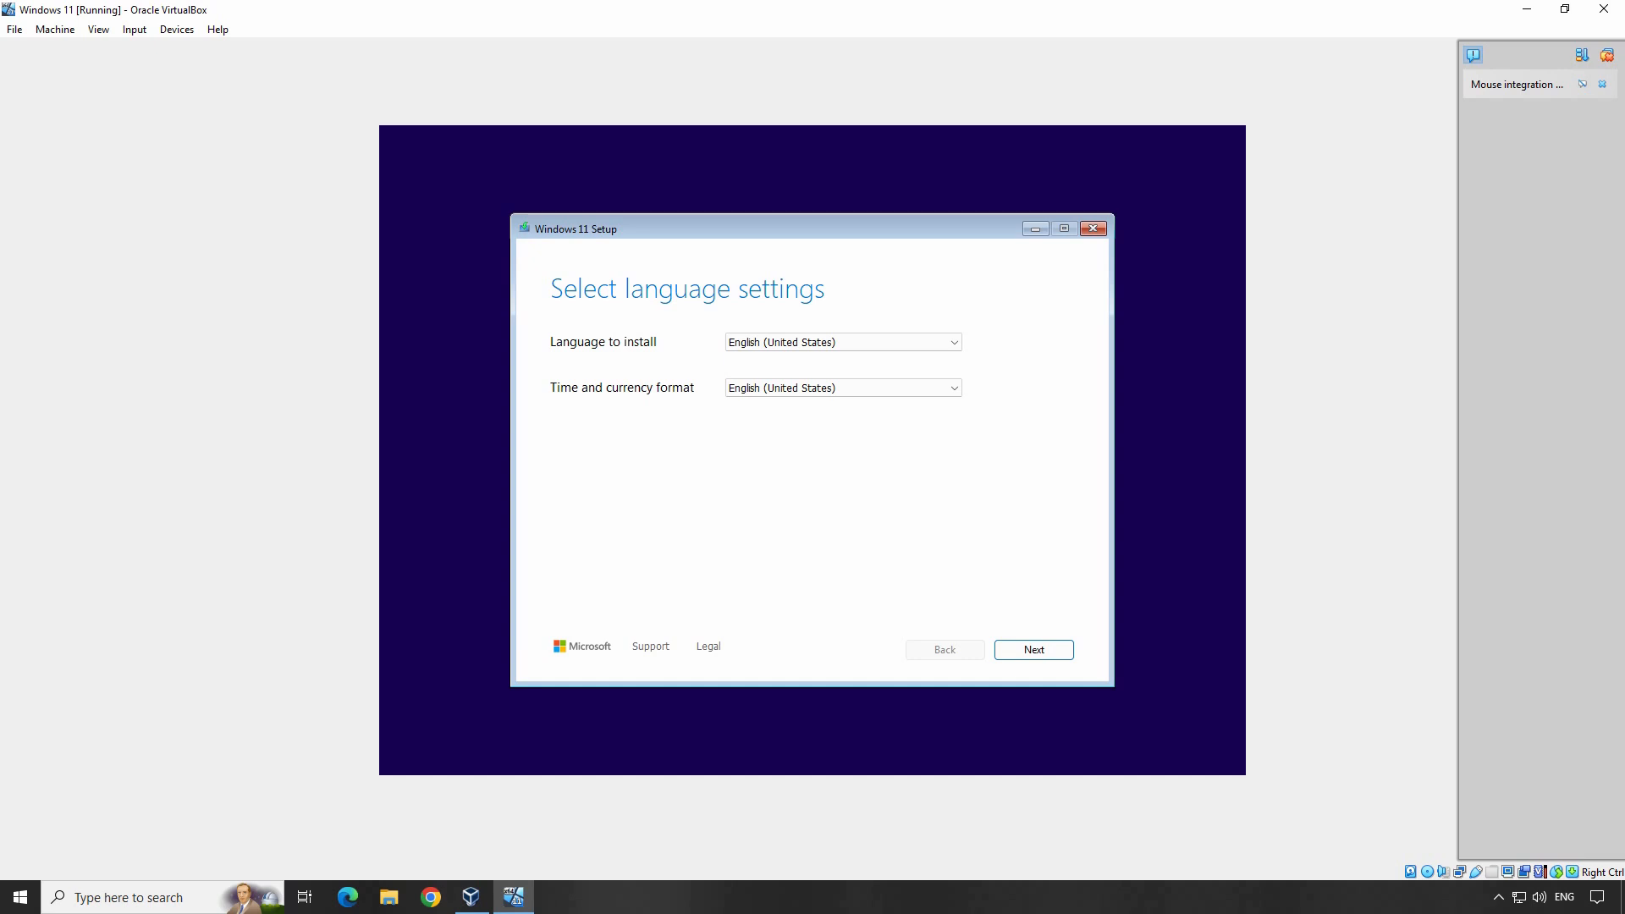
# - Accept English (United States) and the US keyboard, and choose to install Windows 11, agreeing that everything will be deleted
pyautogui.click(1045, 652)
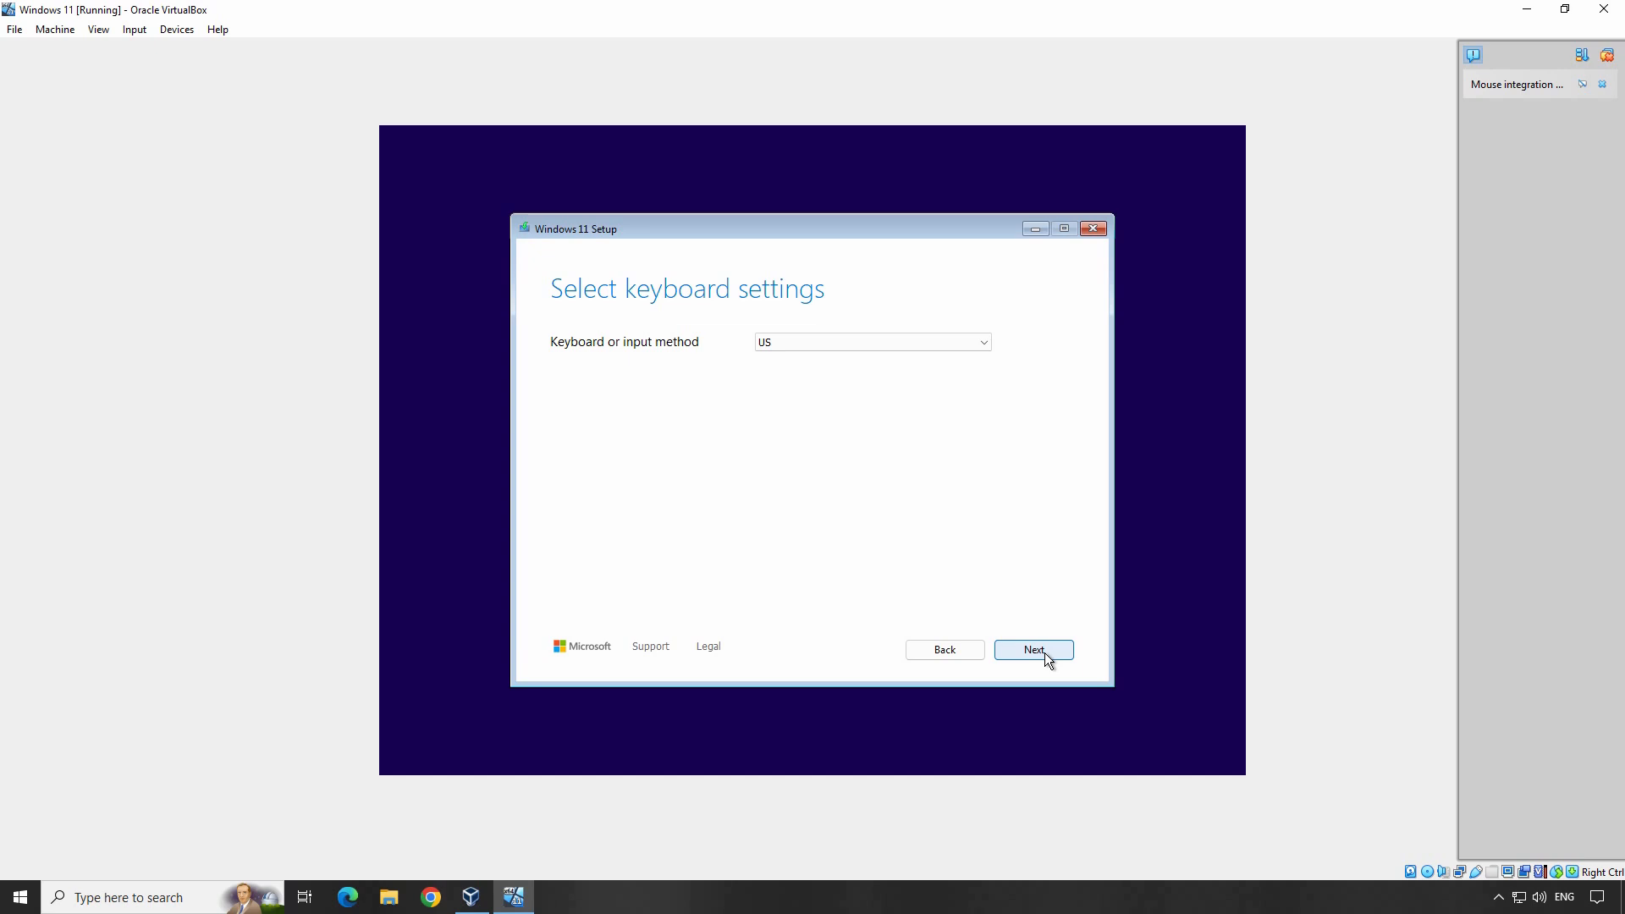
pyautogui.click(1045, 652)
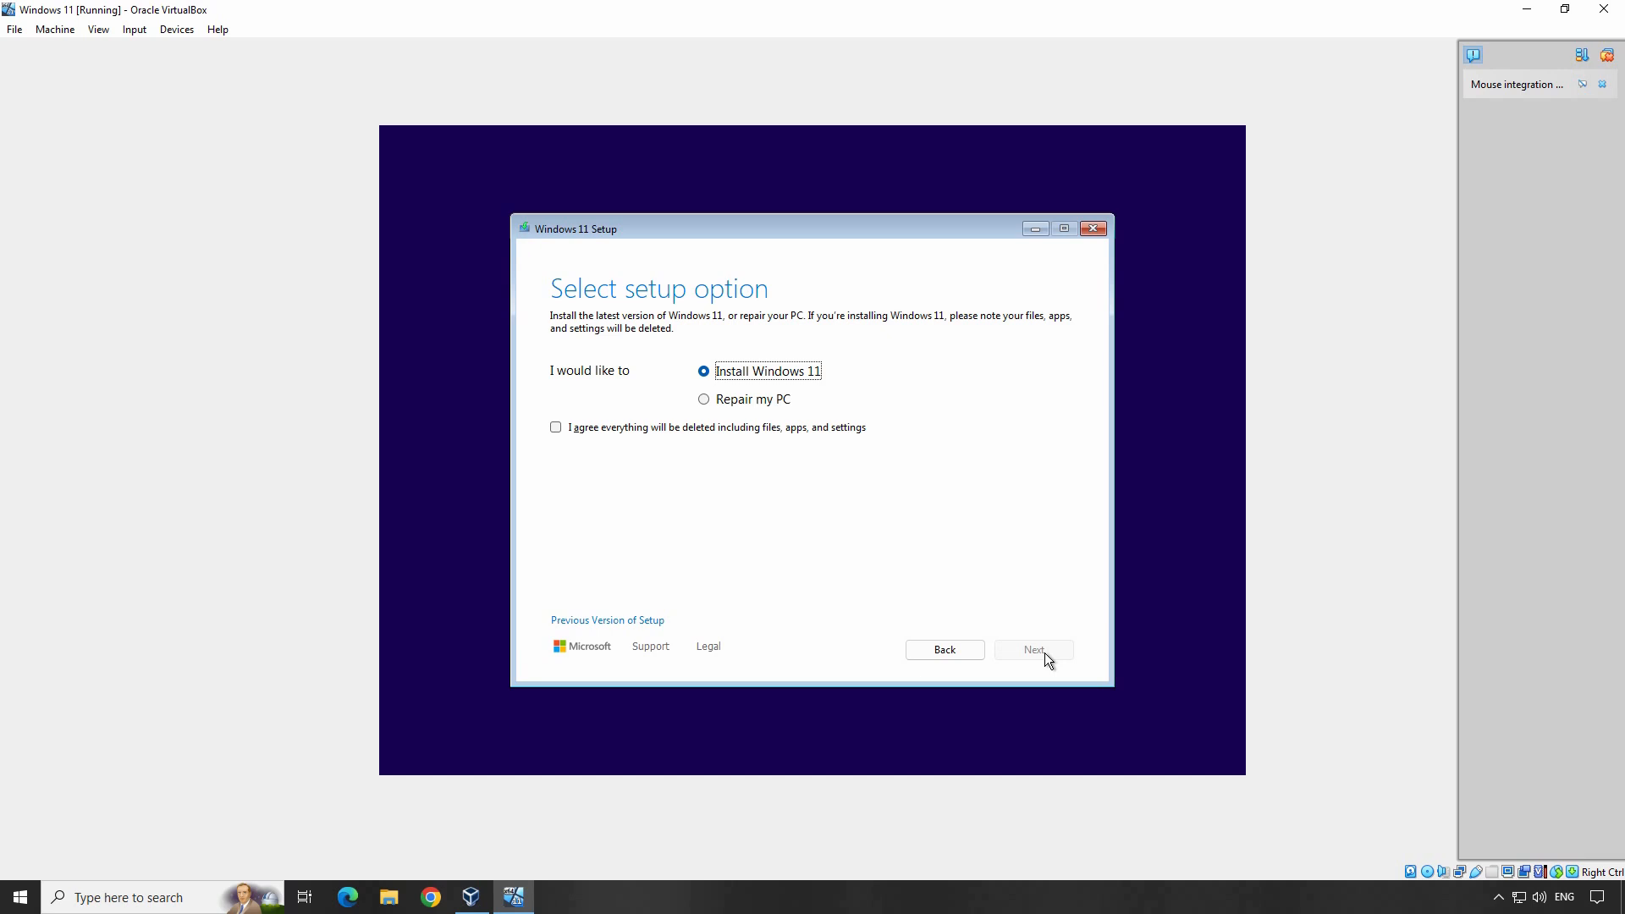
pyautogui.click(555, 427)
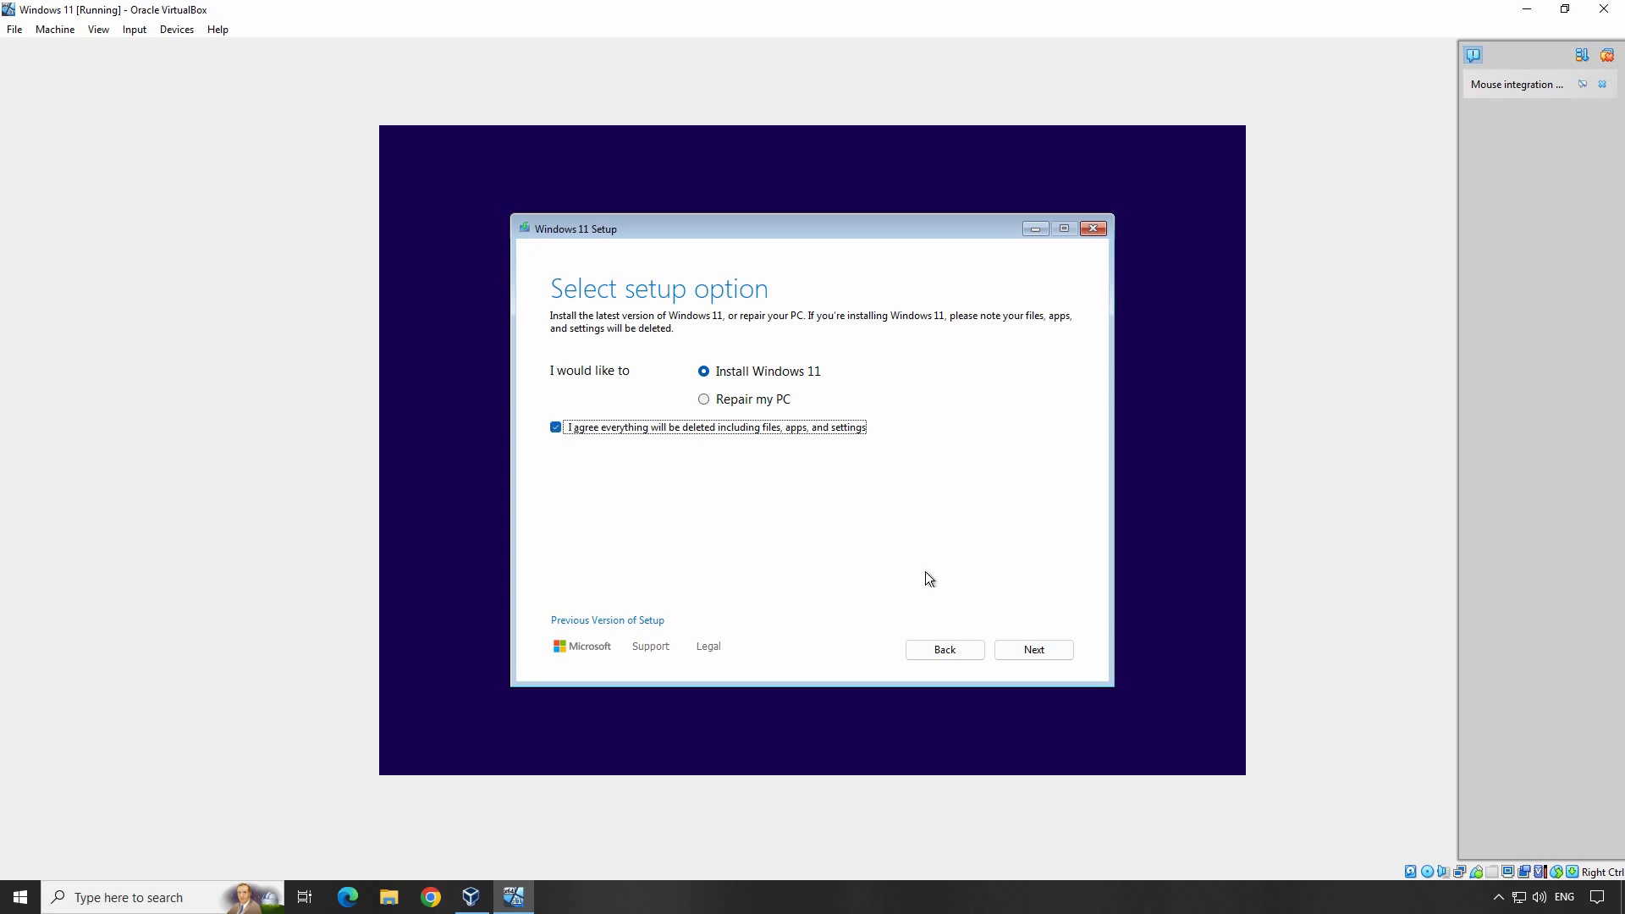
pyautogui.click(1034, 650)
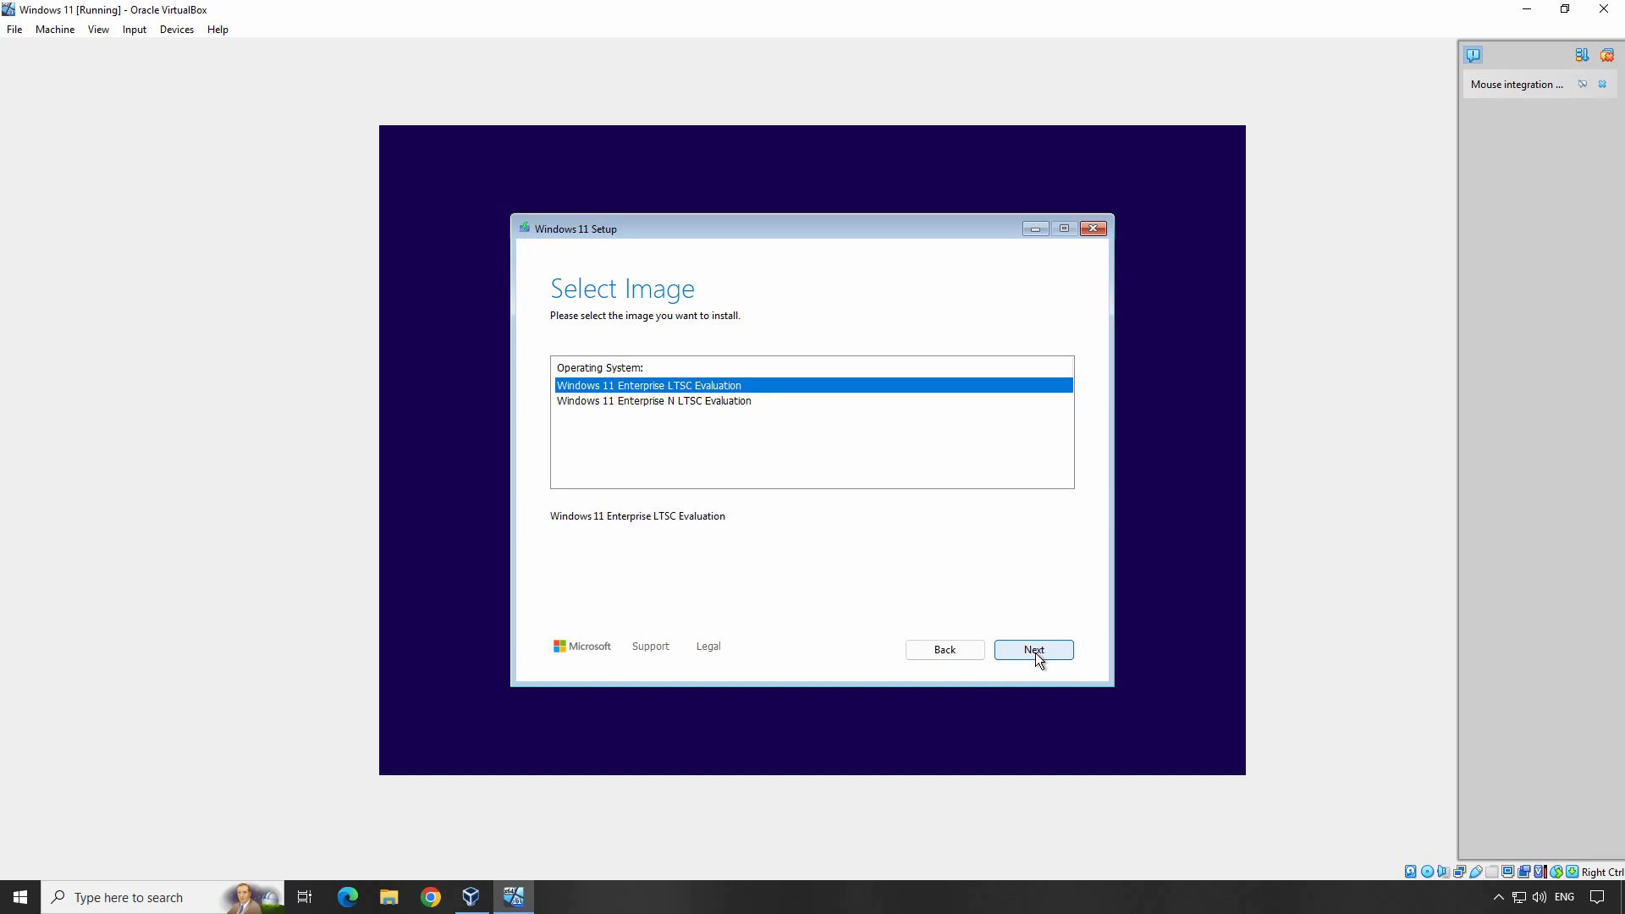
# - Install Windows 11 Enterprise LTSC Evaluation on the unallocated space of Disk 0, accepting the license terms
pyautogui.click(1035, 653)
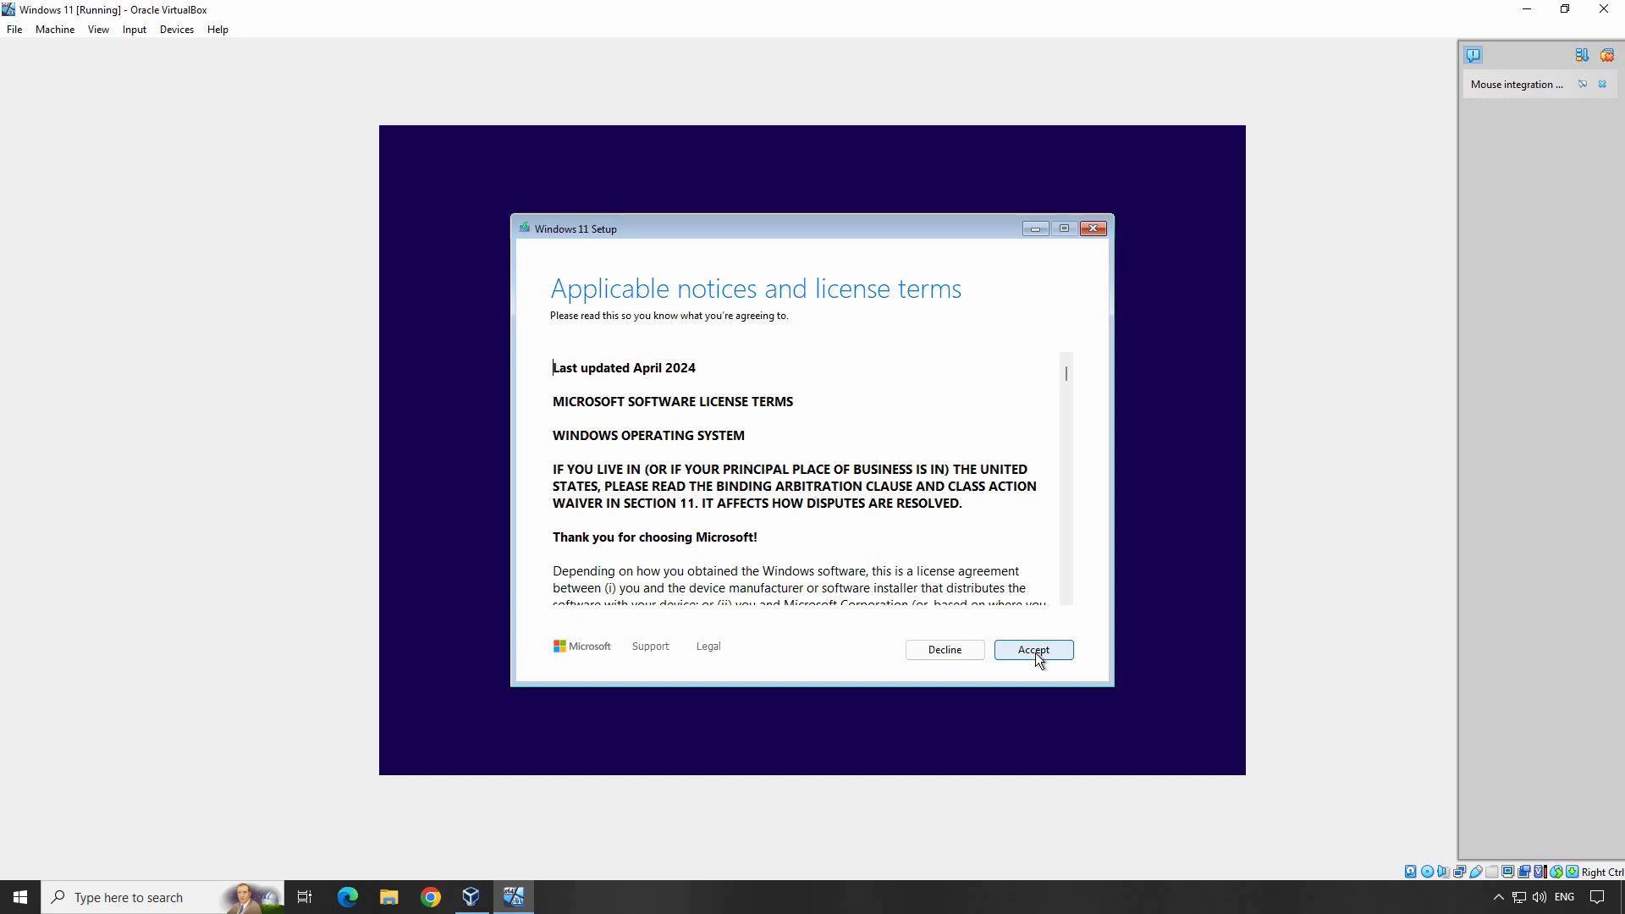
pyautogui.click(1035, 653)
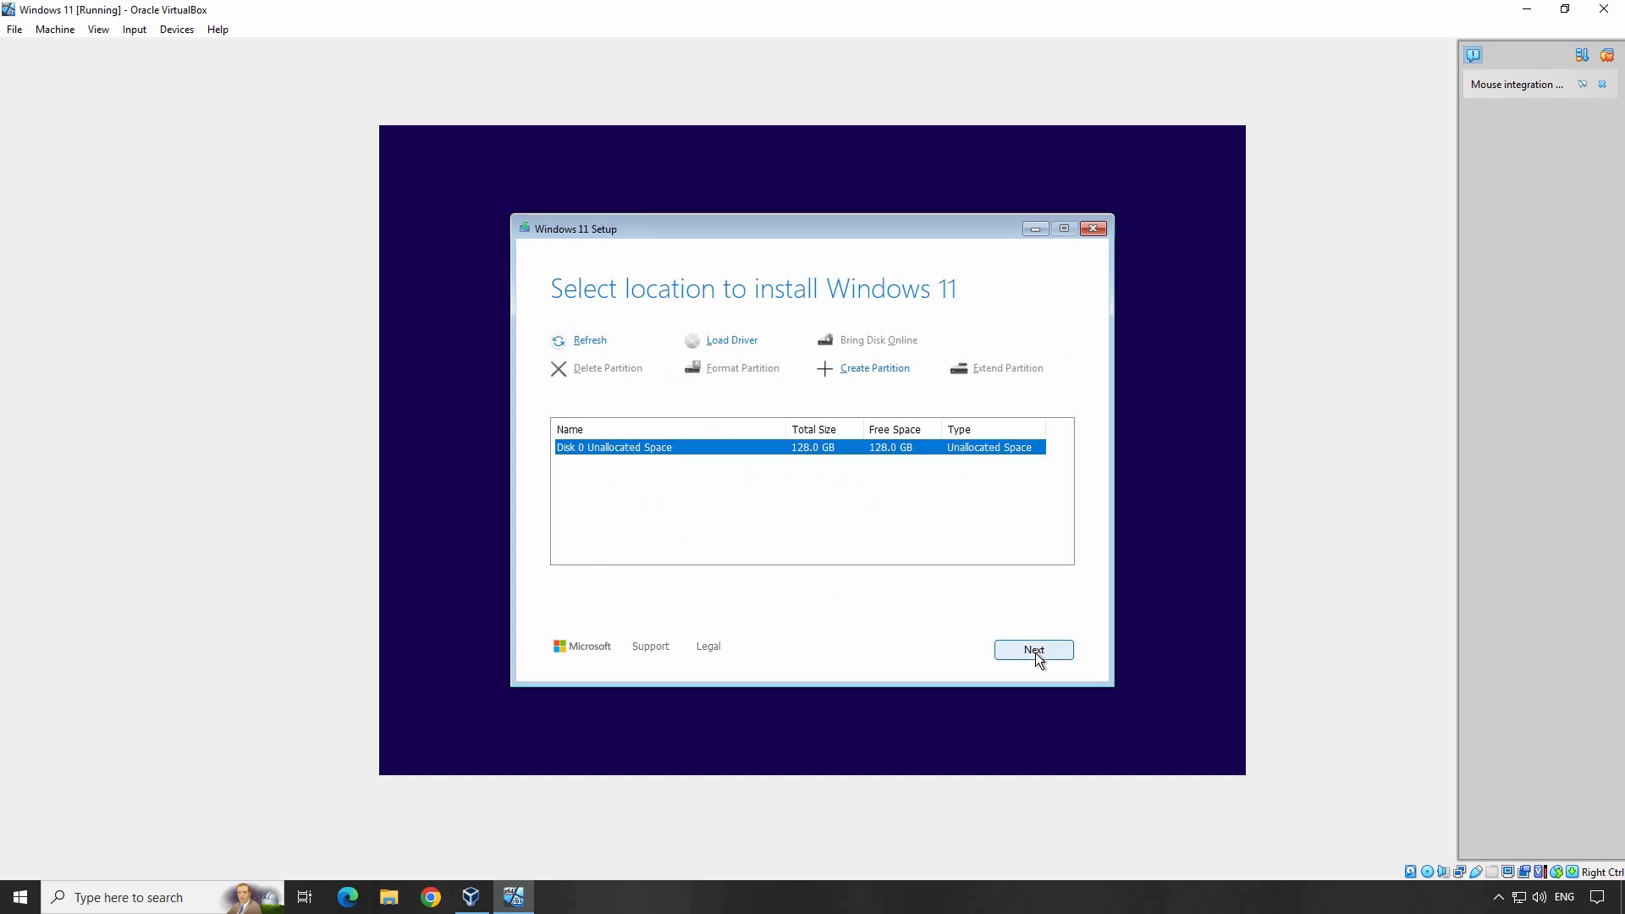
pyautogui.click(1036, 652)
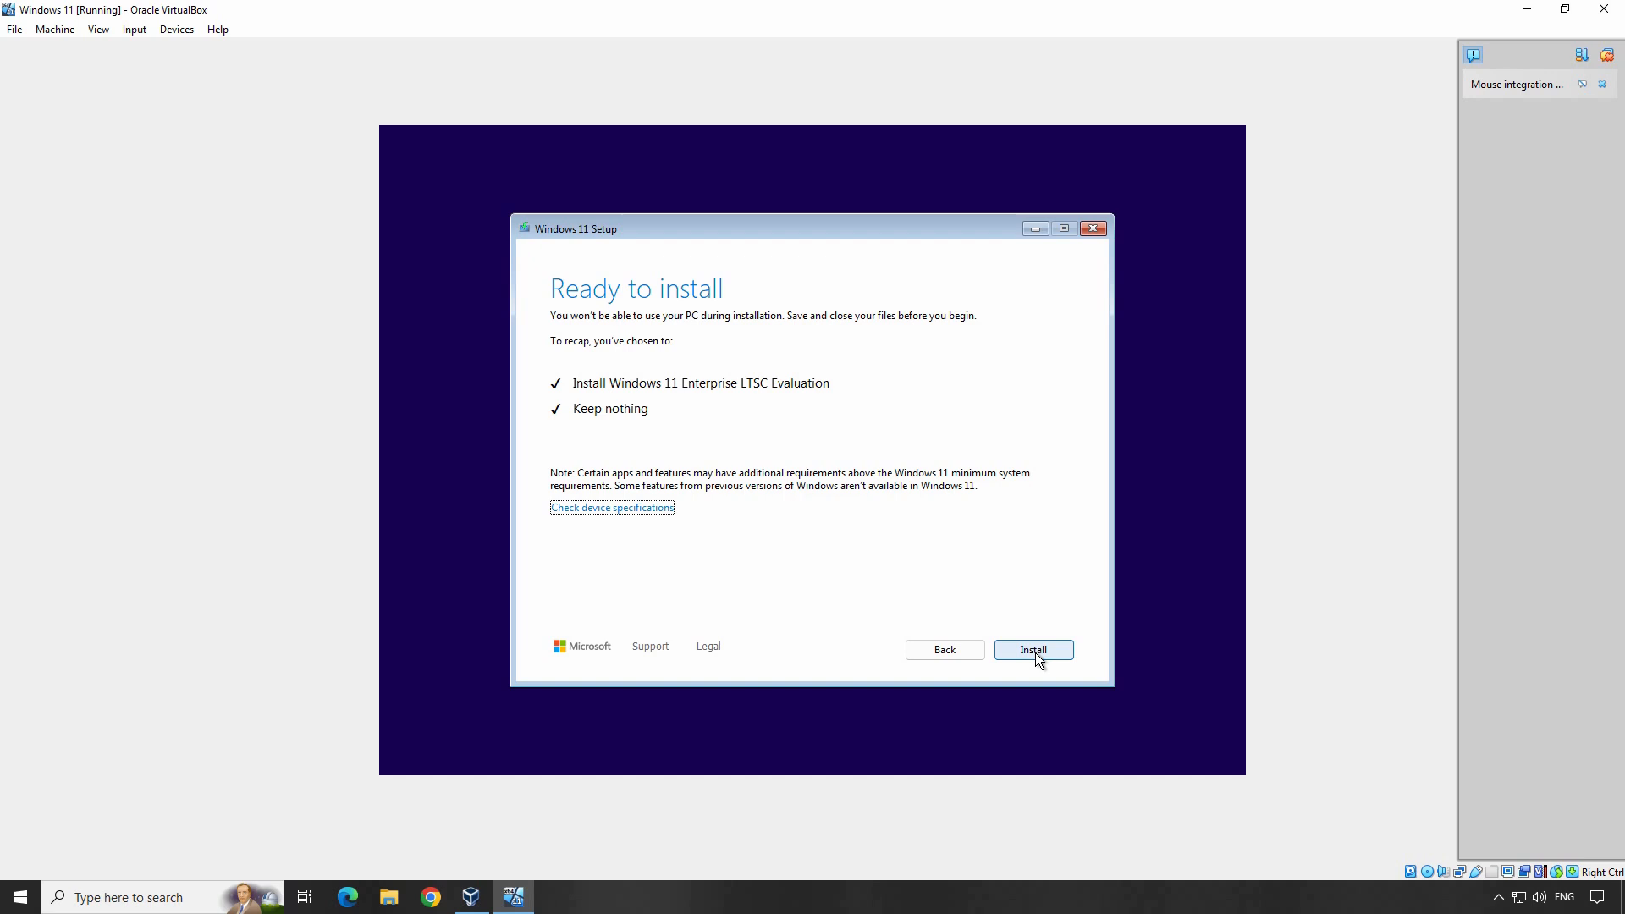
pyautogui.click(1034, 650)
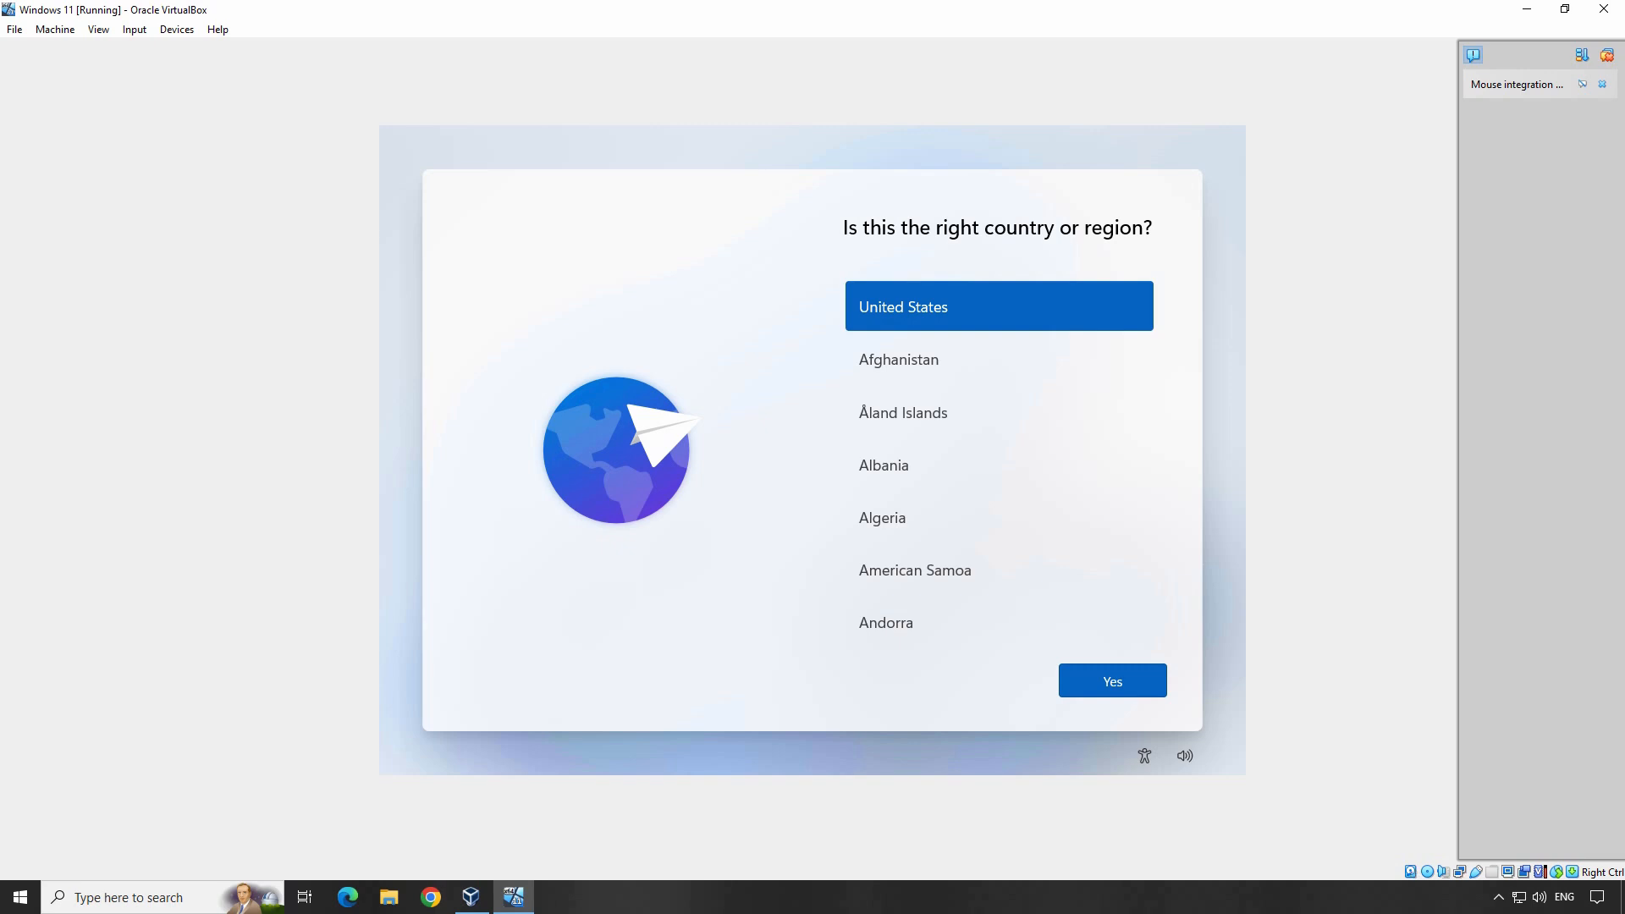
# - Set the region to India and the keyboard layout to English (India), skipping a second layout
pyautogui.hotkey('shift', 'F10')
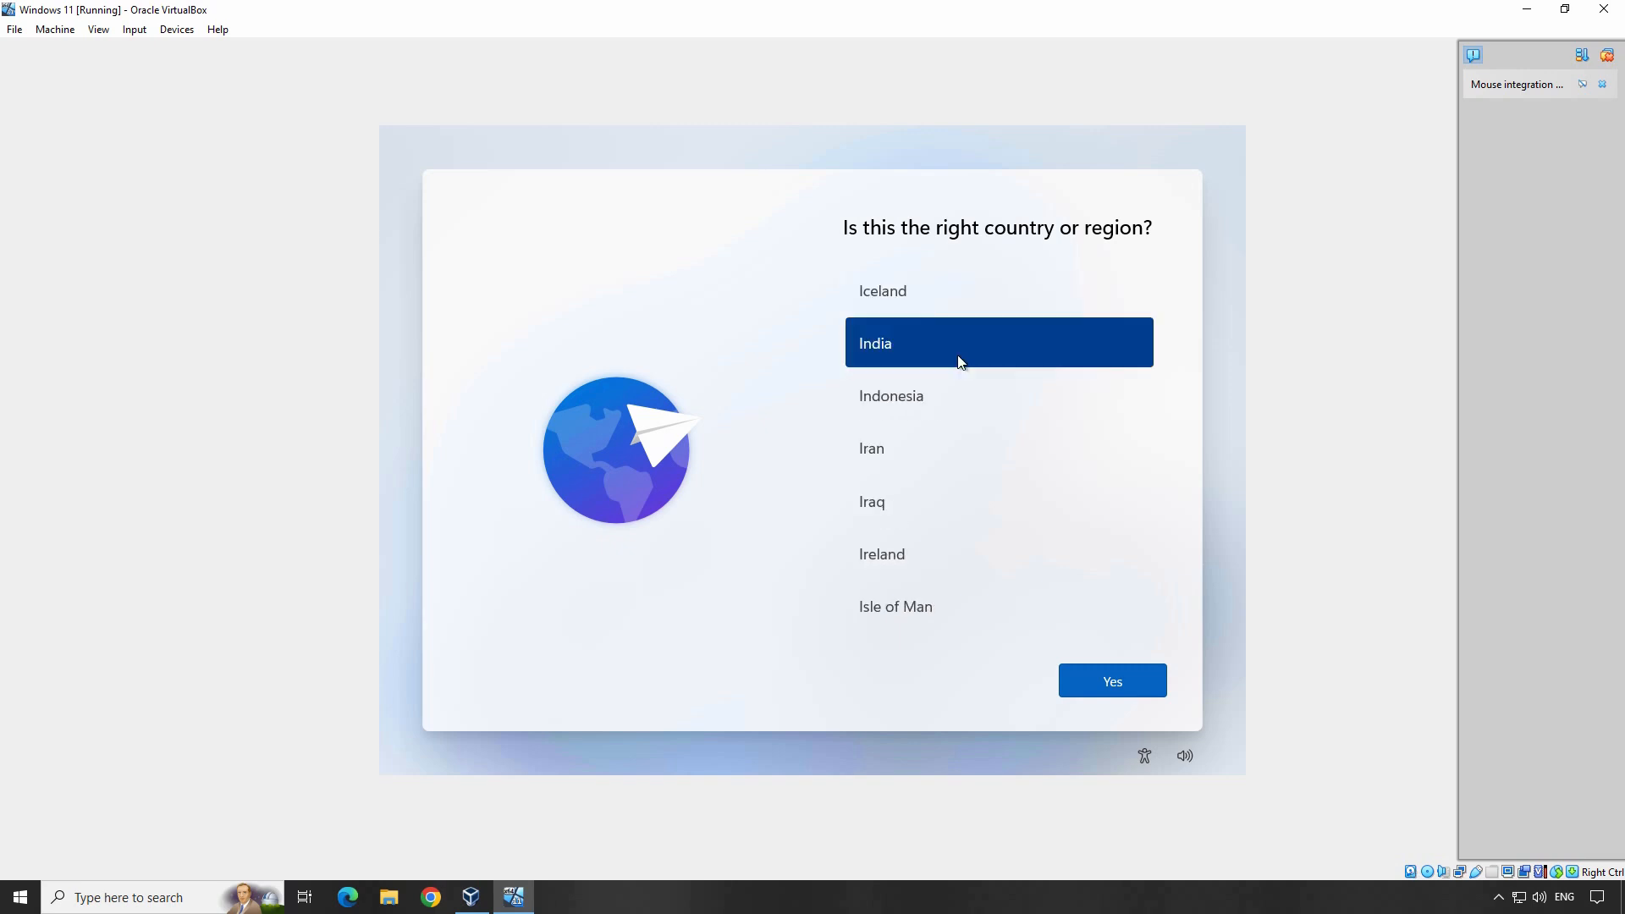
pyautogui.click(1114, 679)
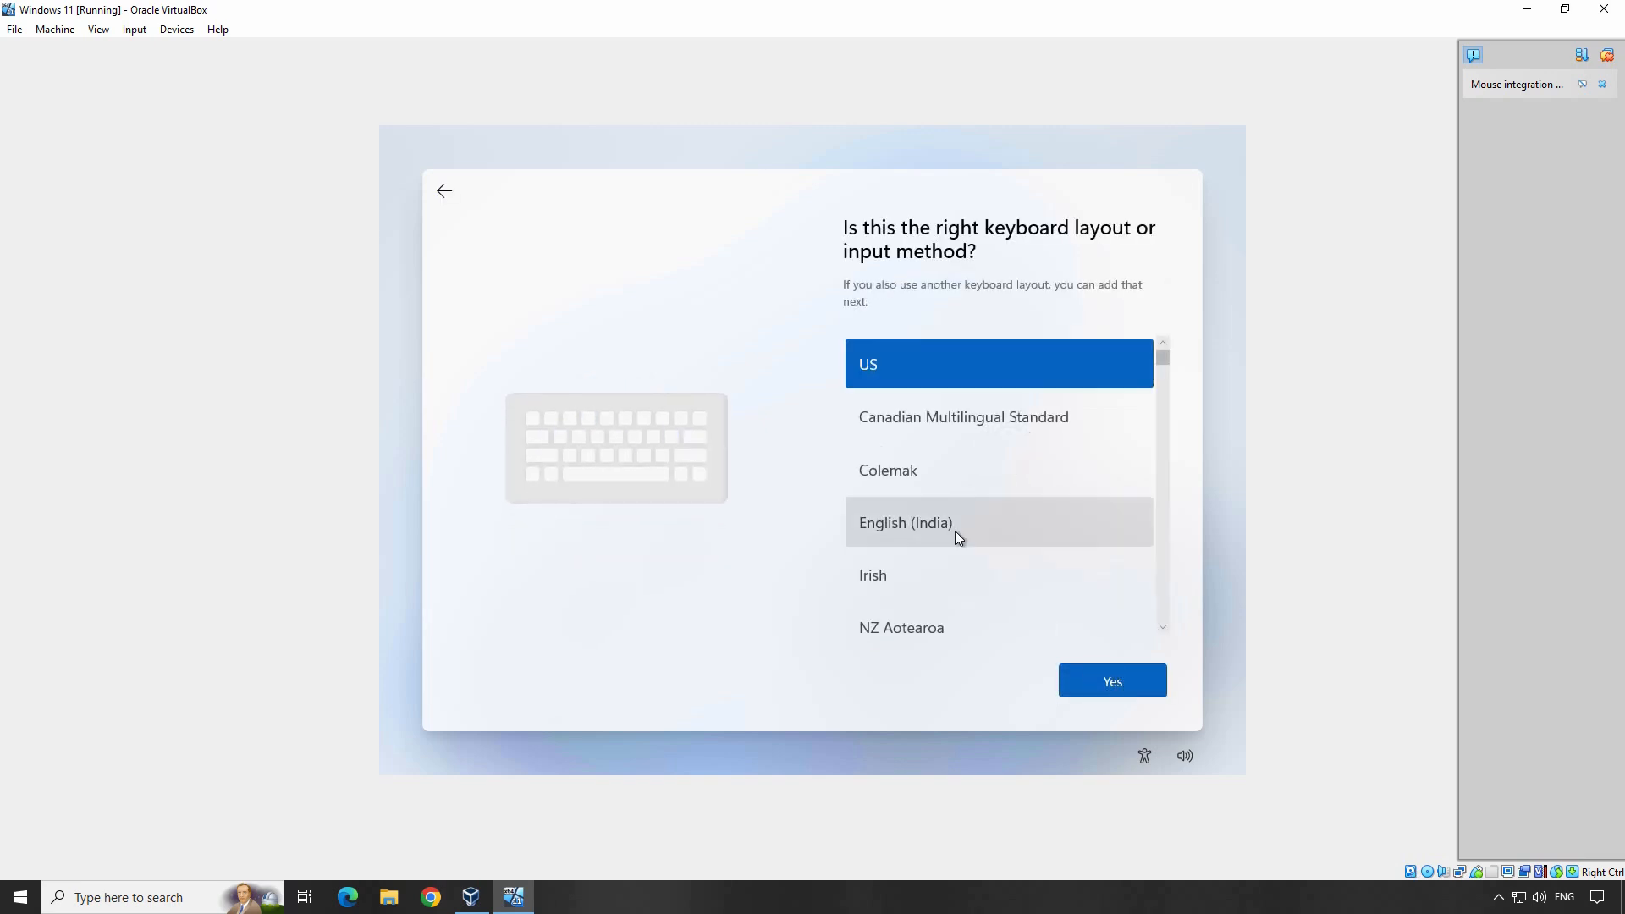
pyautogui.click(955, 530)
pyautogui.click(1106, 682)
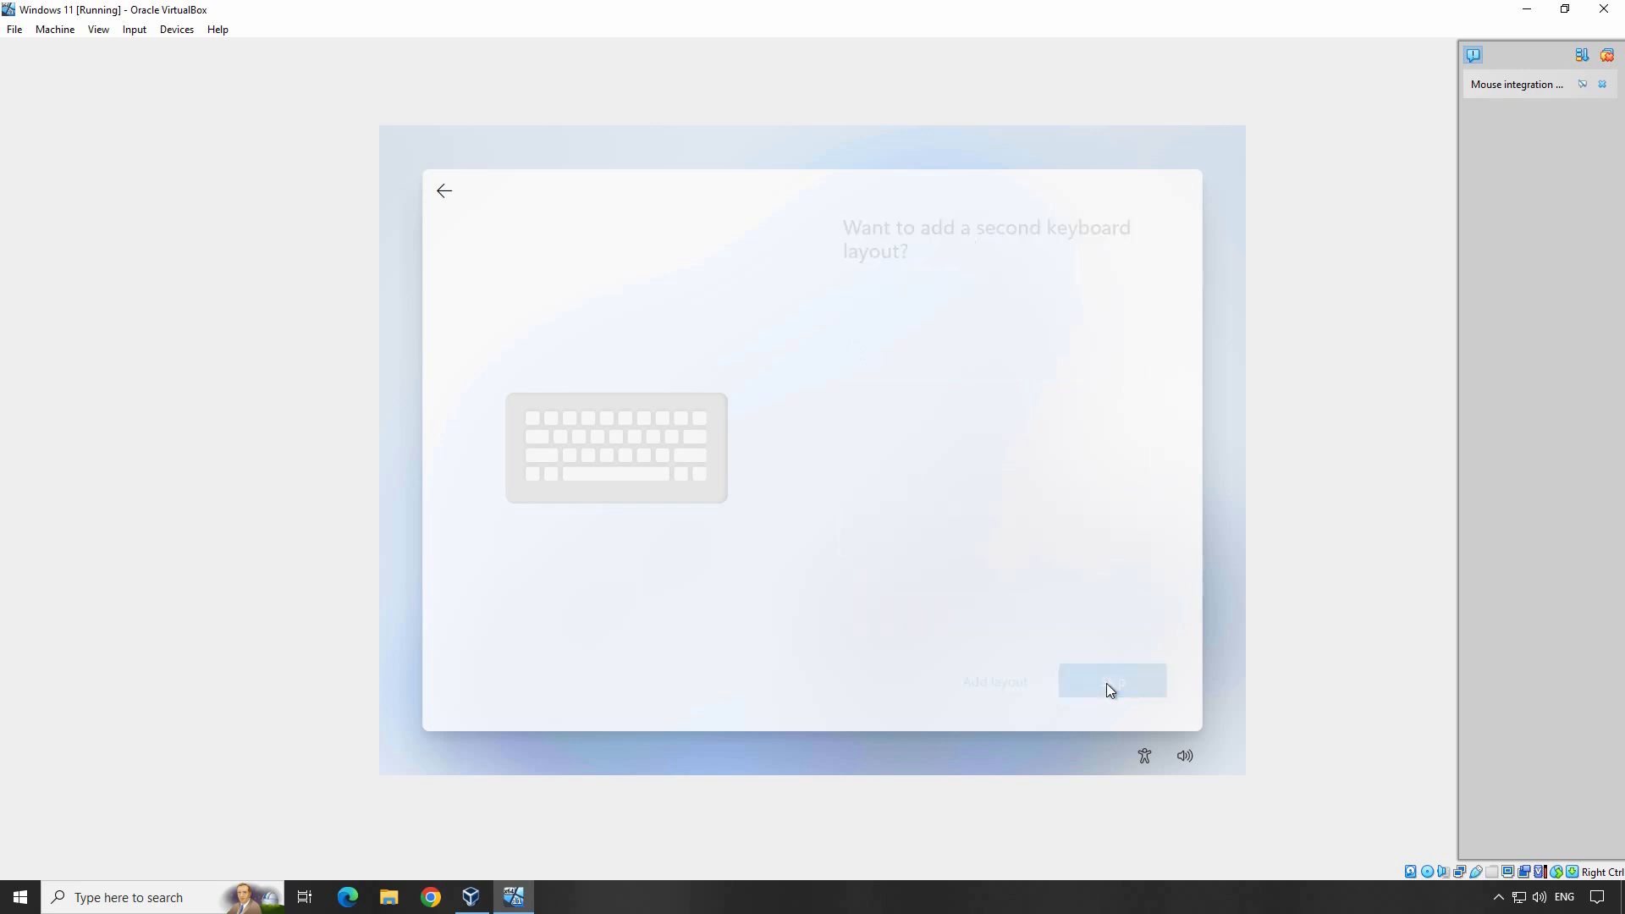
pyautogui.click(1107, 684)
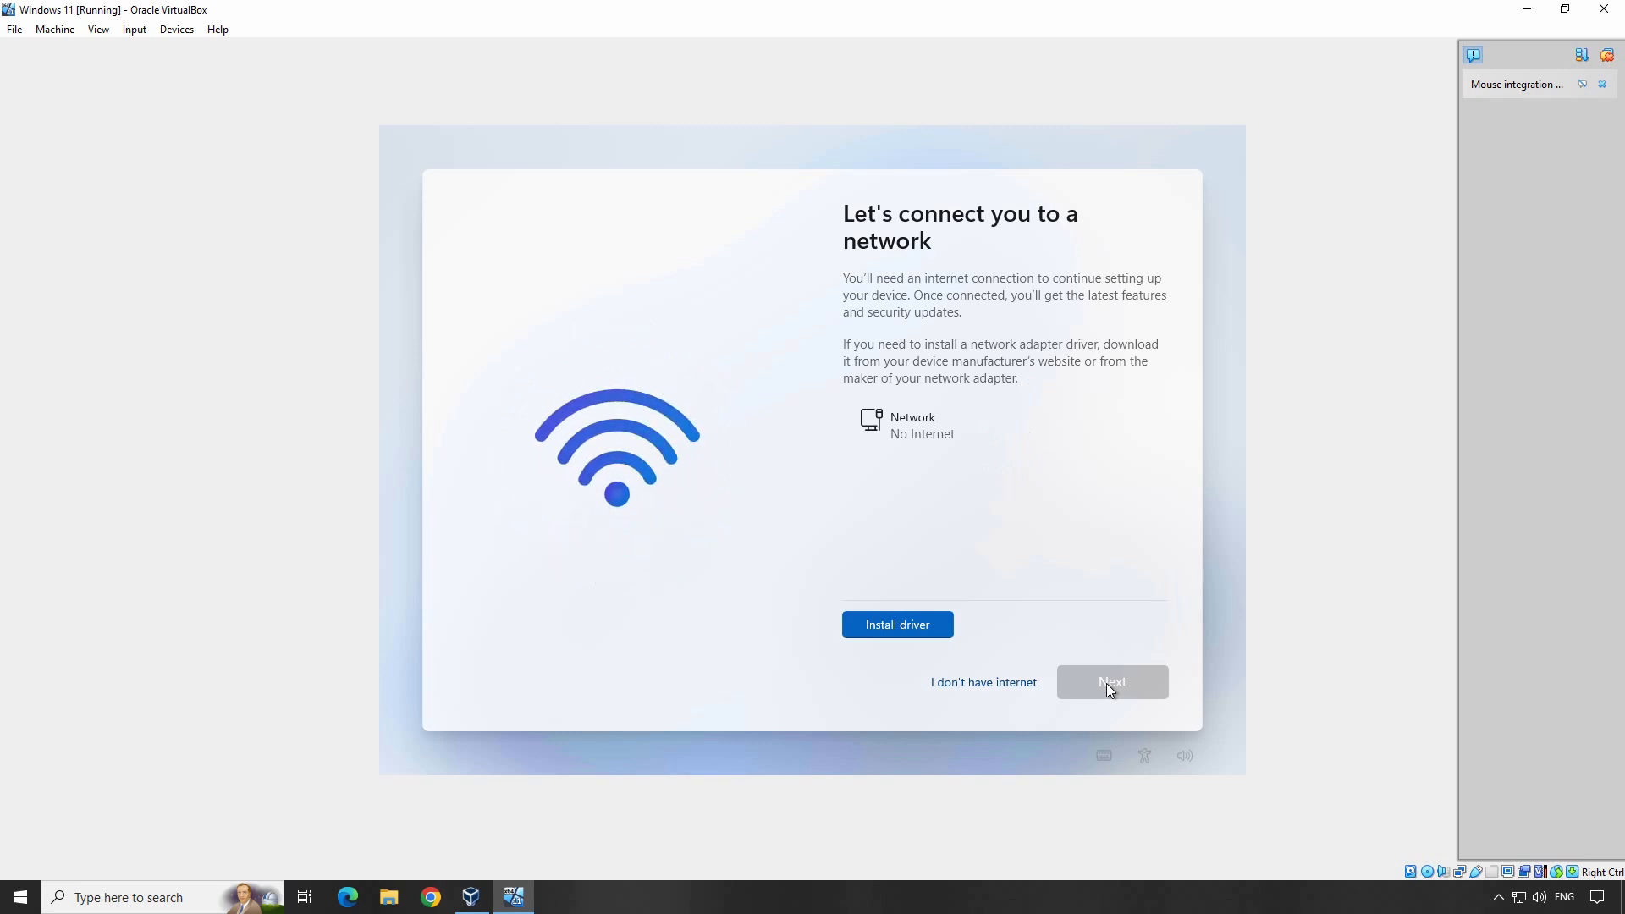
# - Continue setup without internet and create a local account with the user's name, leaving the password blank
pyautogui.click(980, 679)
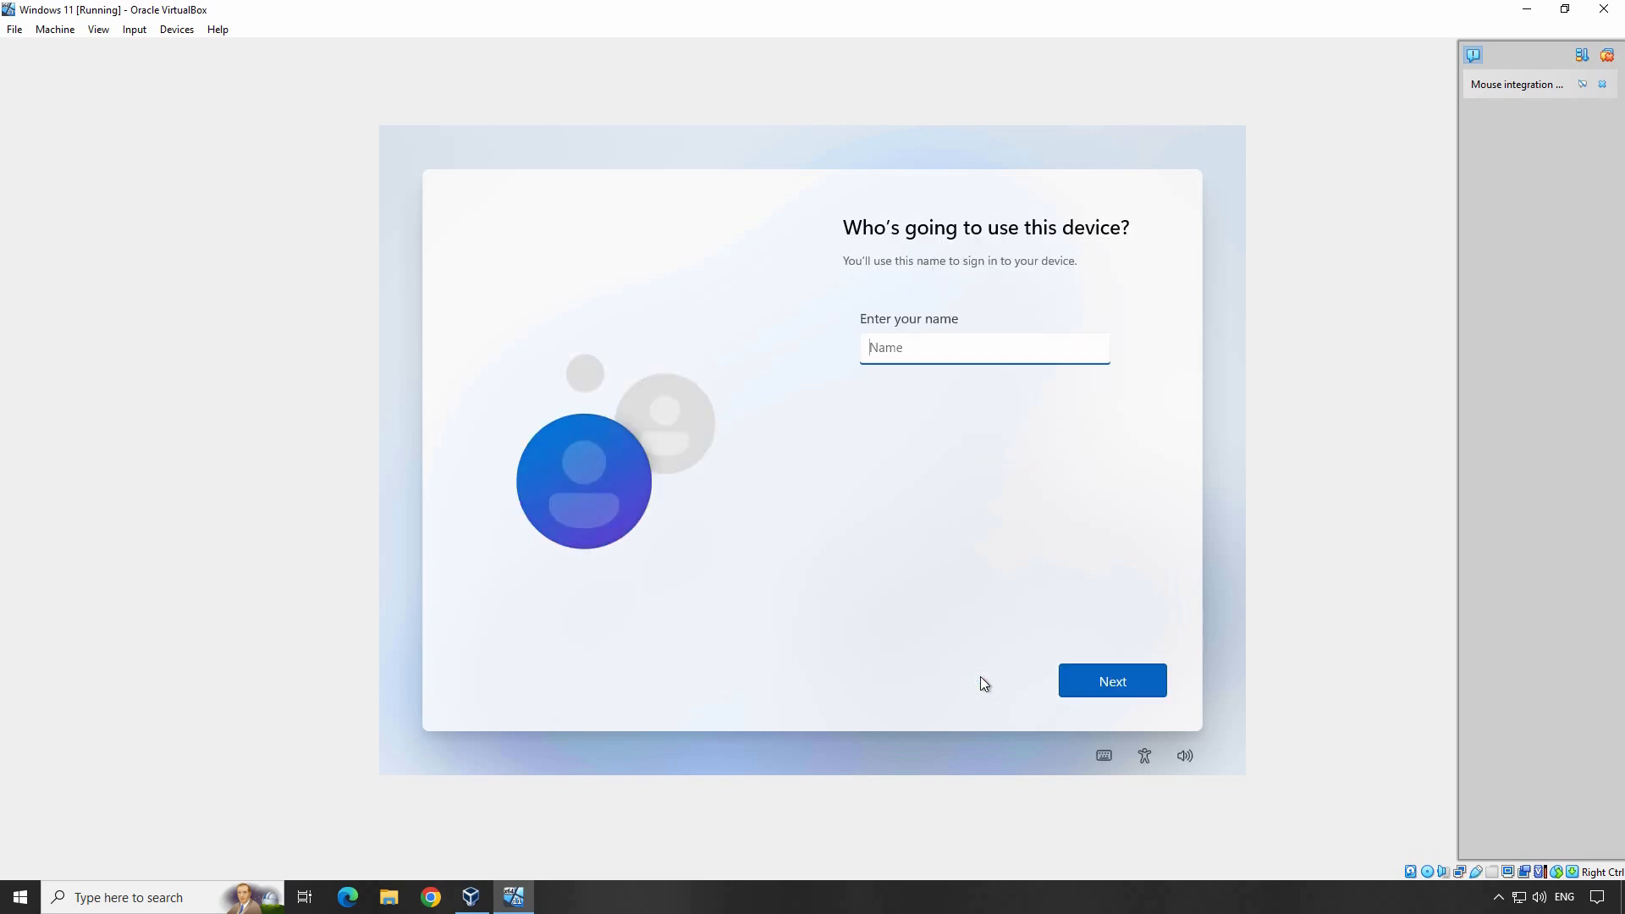
pyautogui.write('riaan')
pyautogui.click(1090, 683)
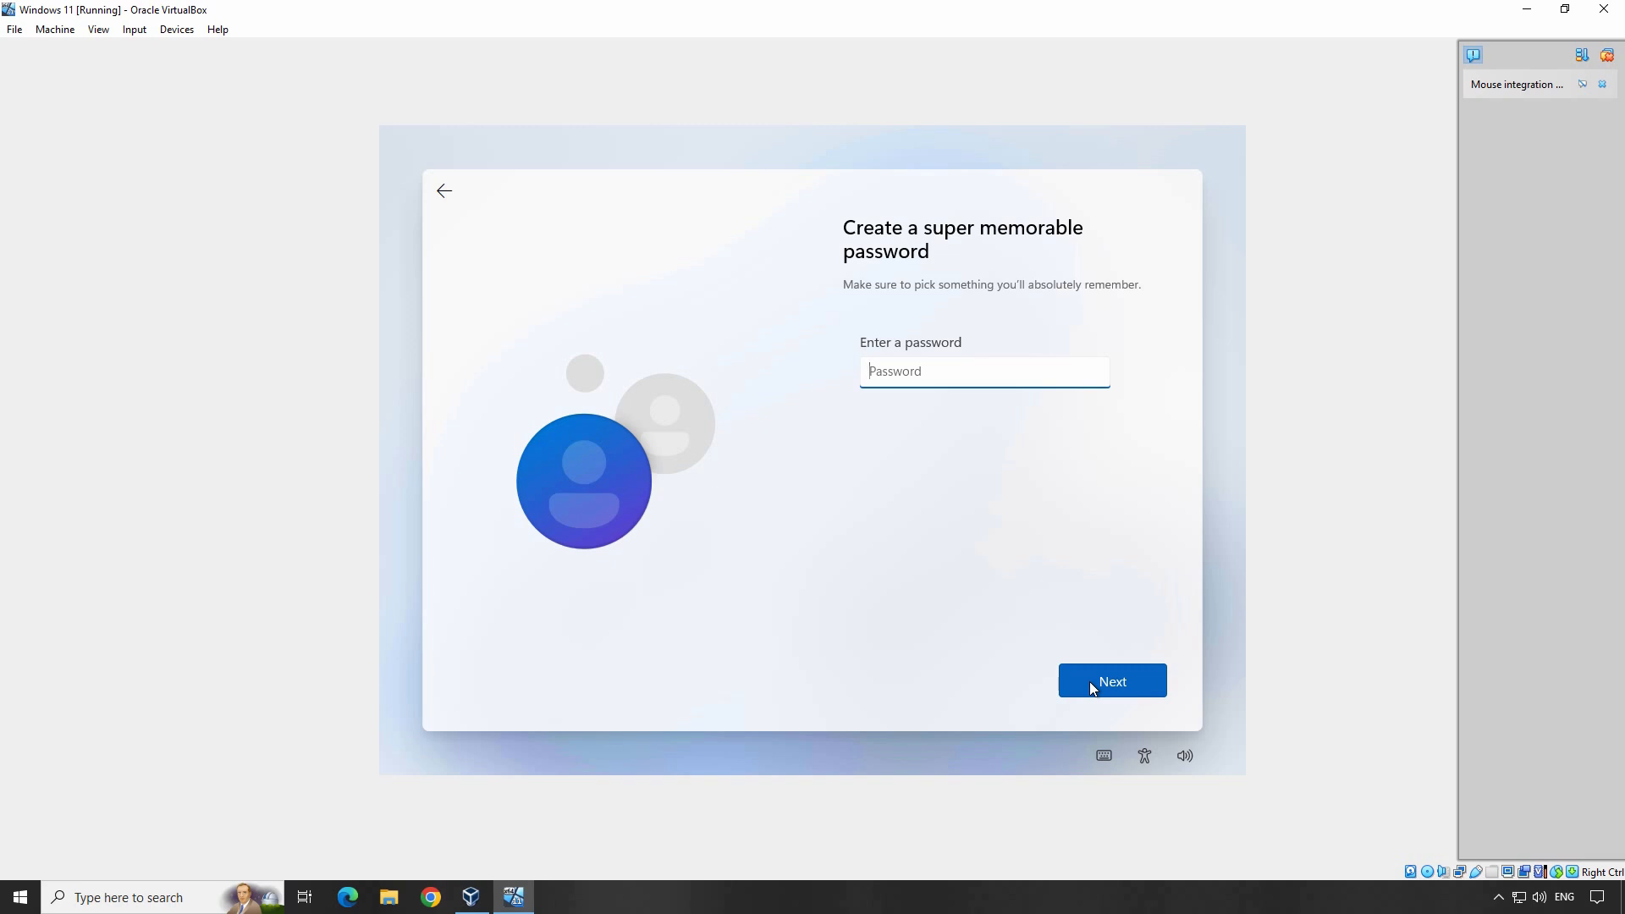
pyautogui.click(1090, 683)
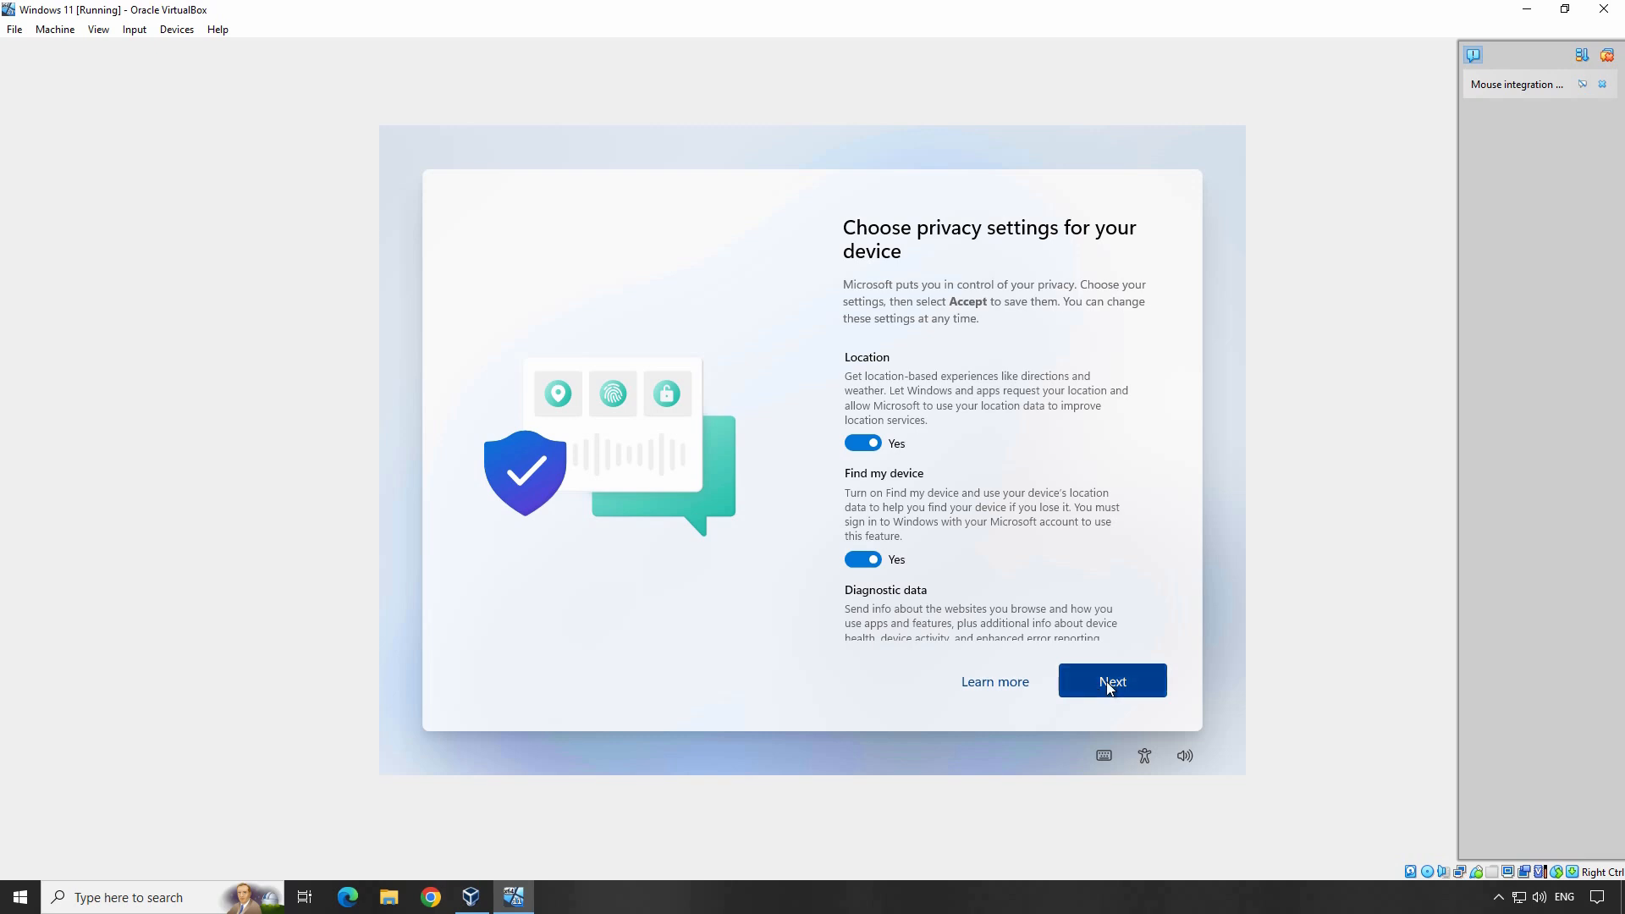
# - Go through the device privacy settings and accept them with all options left on
pyautogui.click(1106, 682)
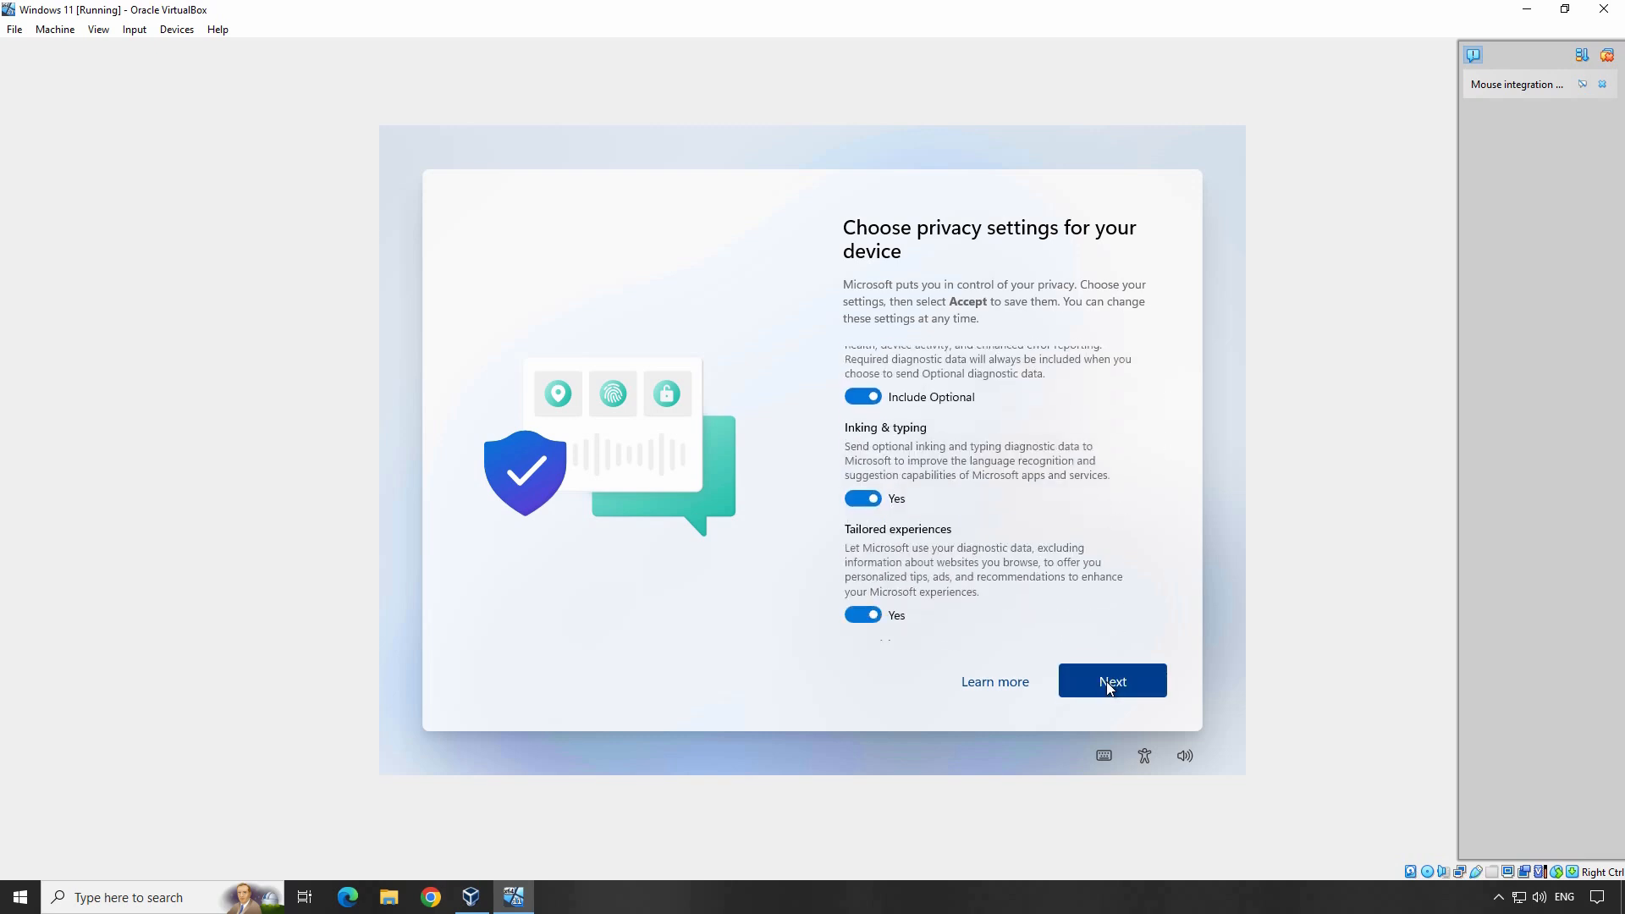
pyautogui.click(1107, 684)
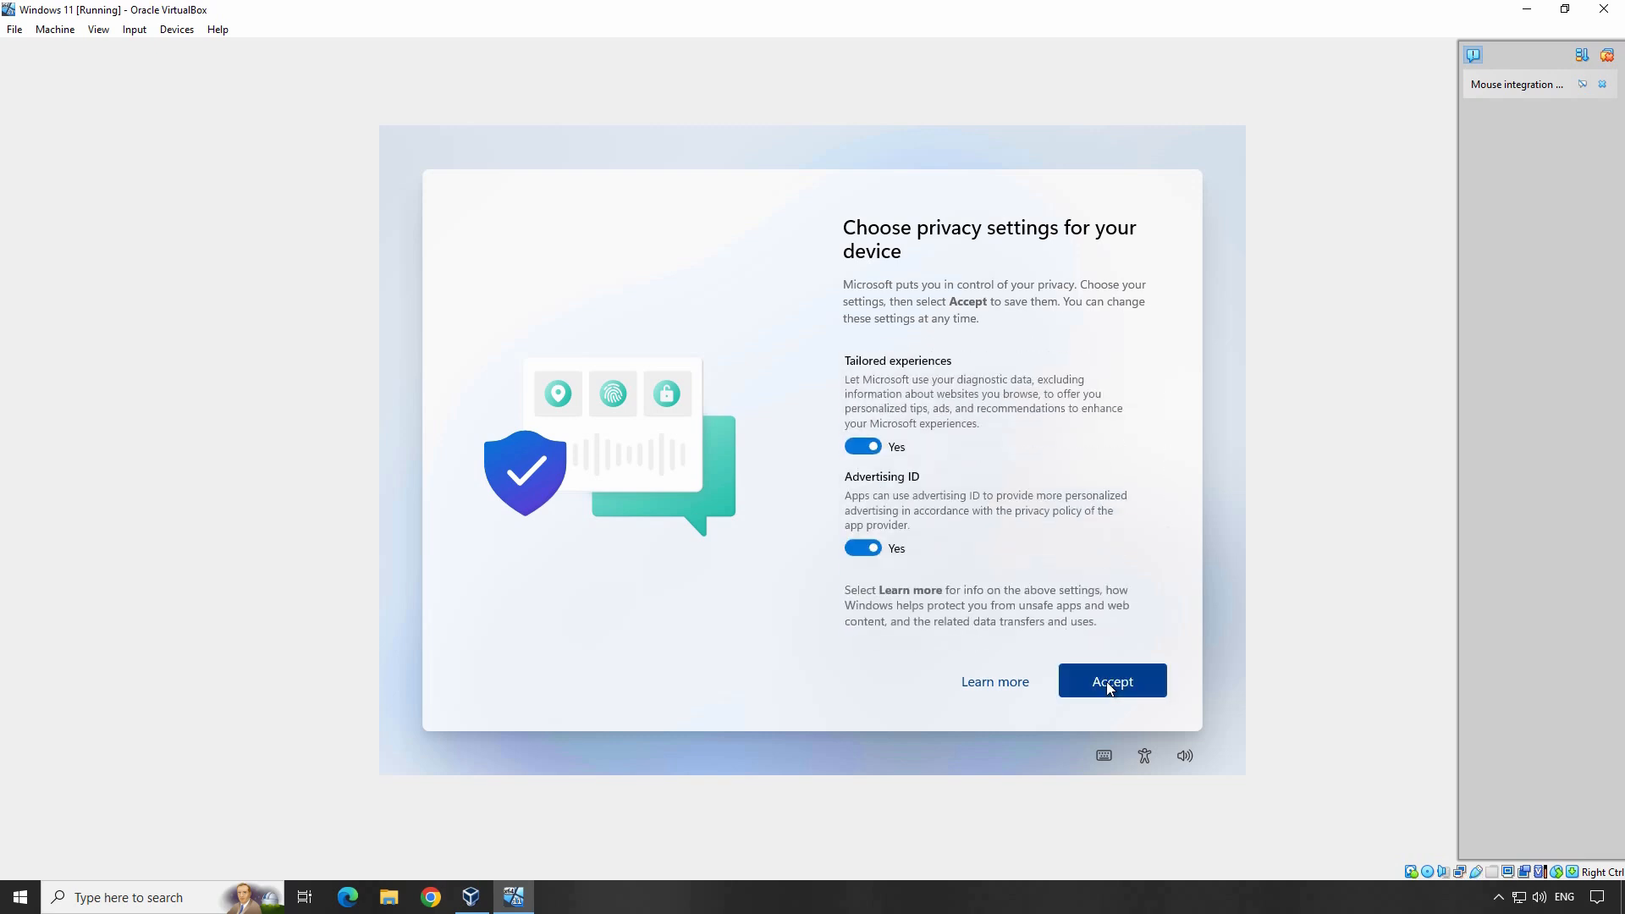
pyautogui.click(1108, 683)
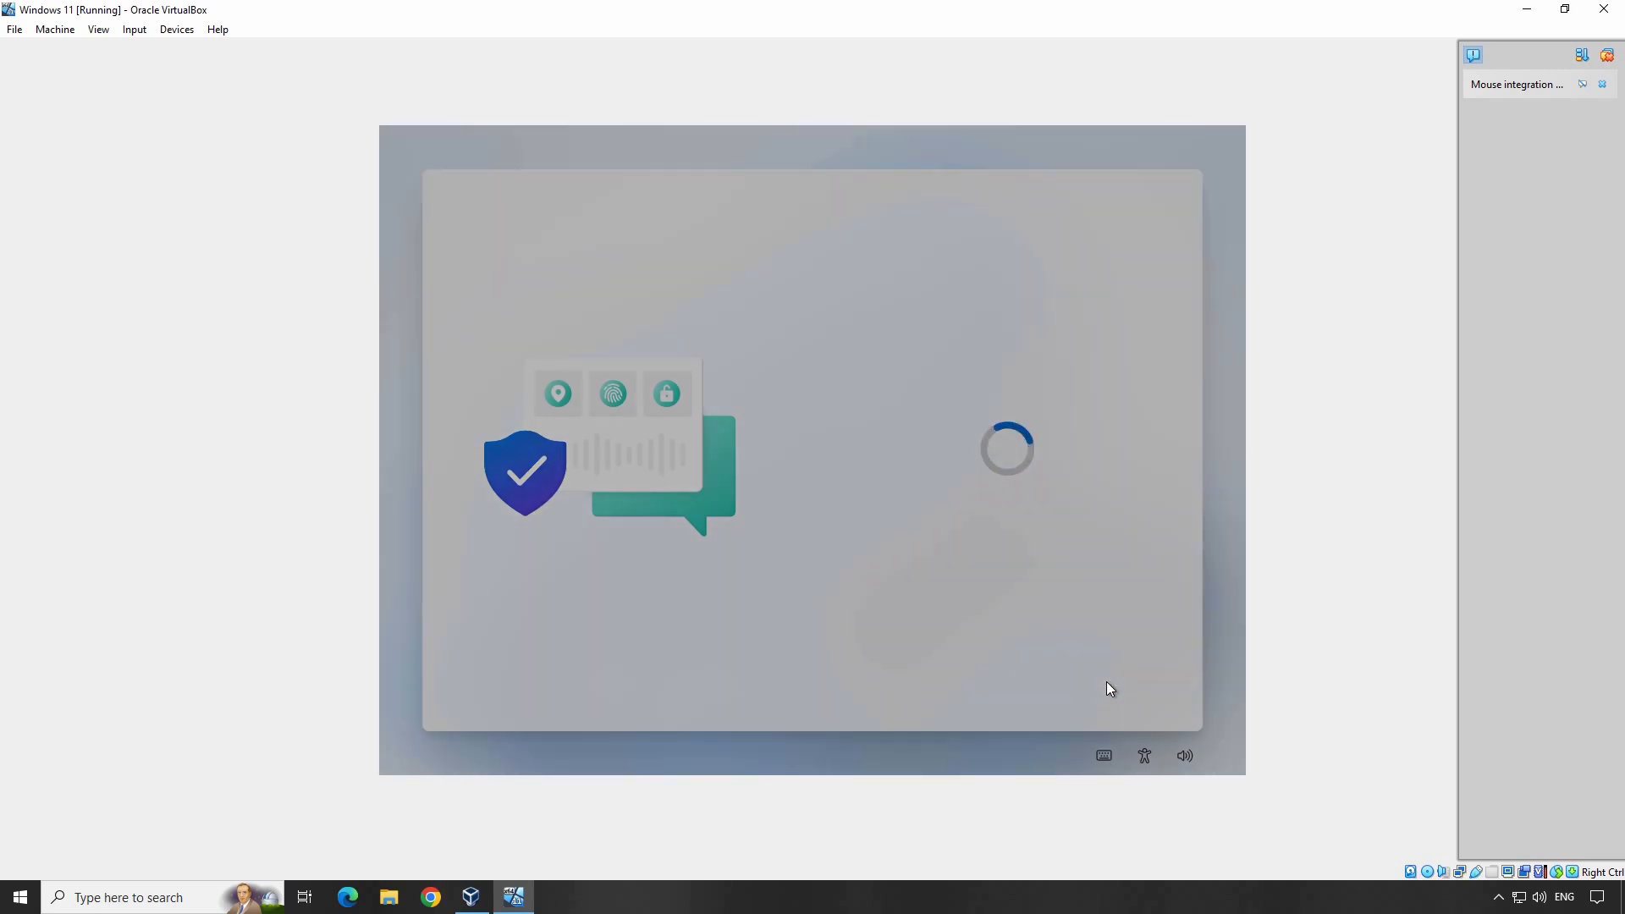